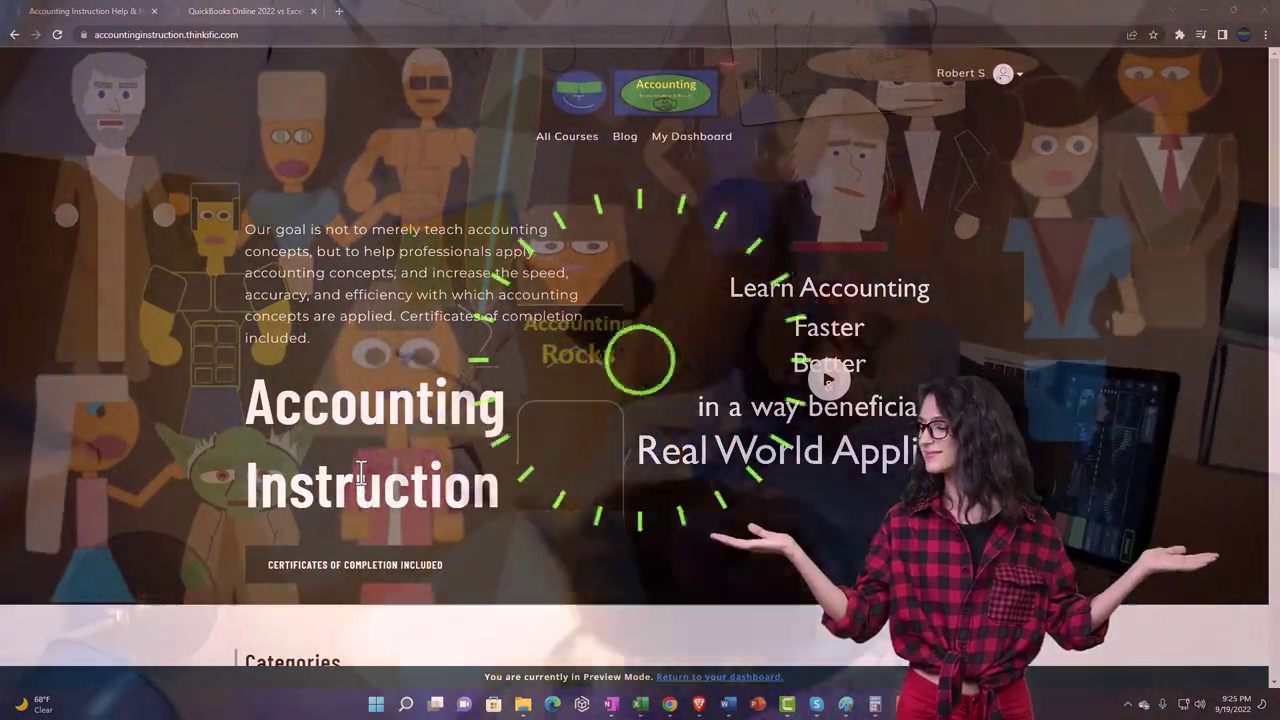
Step: Look through the course categories on the Accounting Instruction site and the lesson sections of the QuickBooks Online 2022 course
scroll(176, 544, "down", 5)
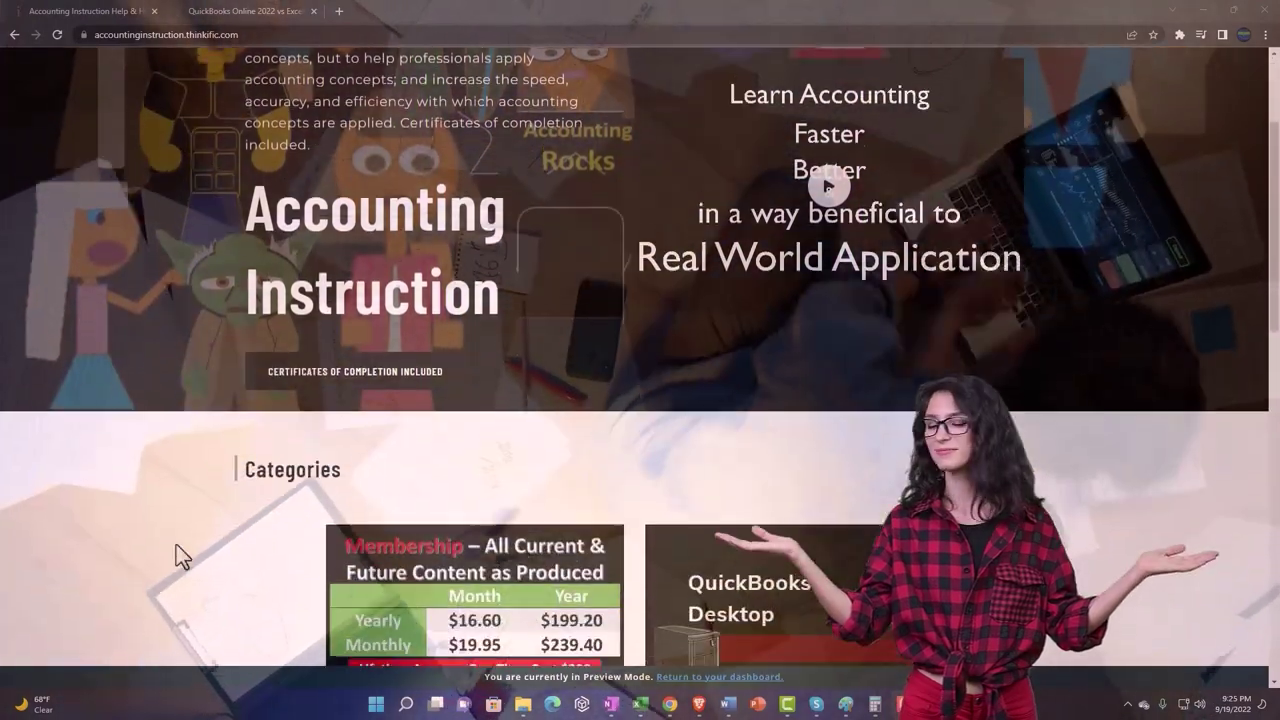
scroll(176, 545, "down", 5)
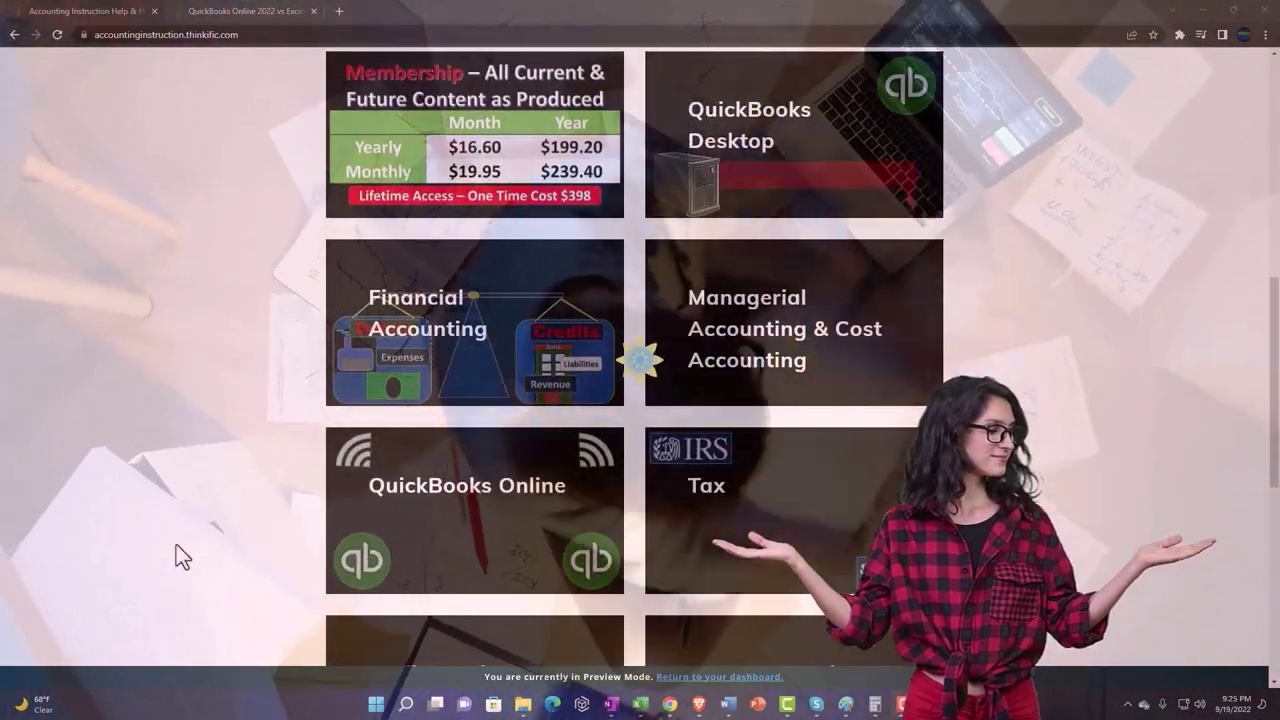
scroll(176, 545, "down", 6)
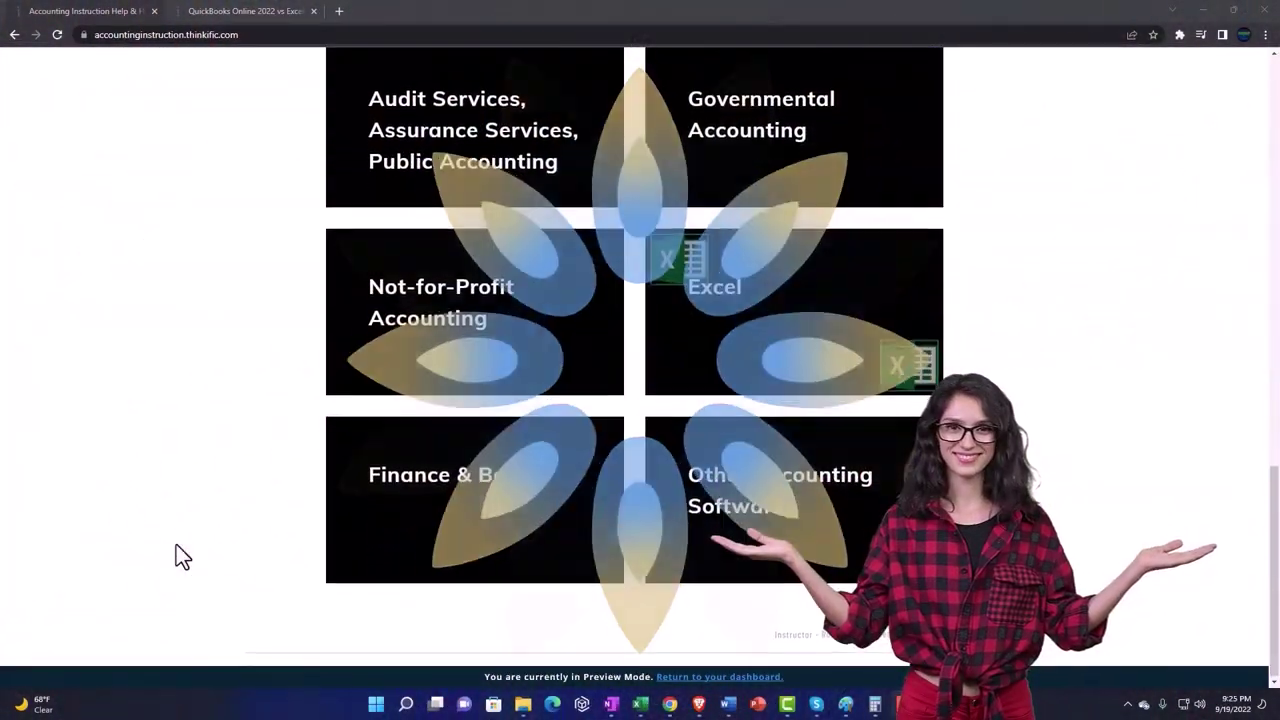
left_click(228, 10)
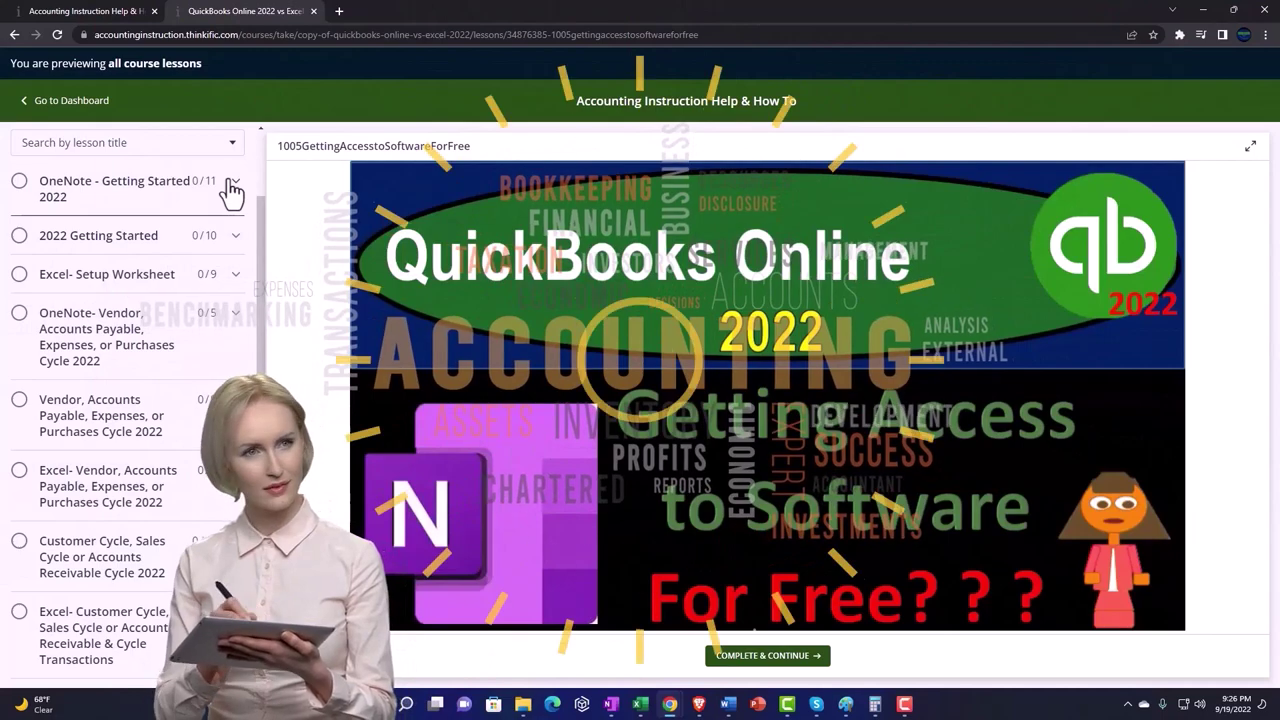
left_click(232, 186)
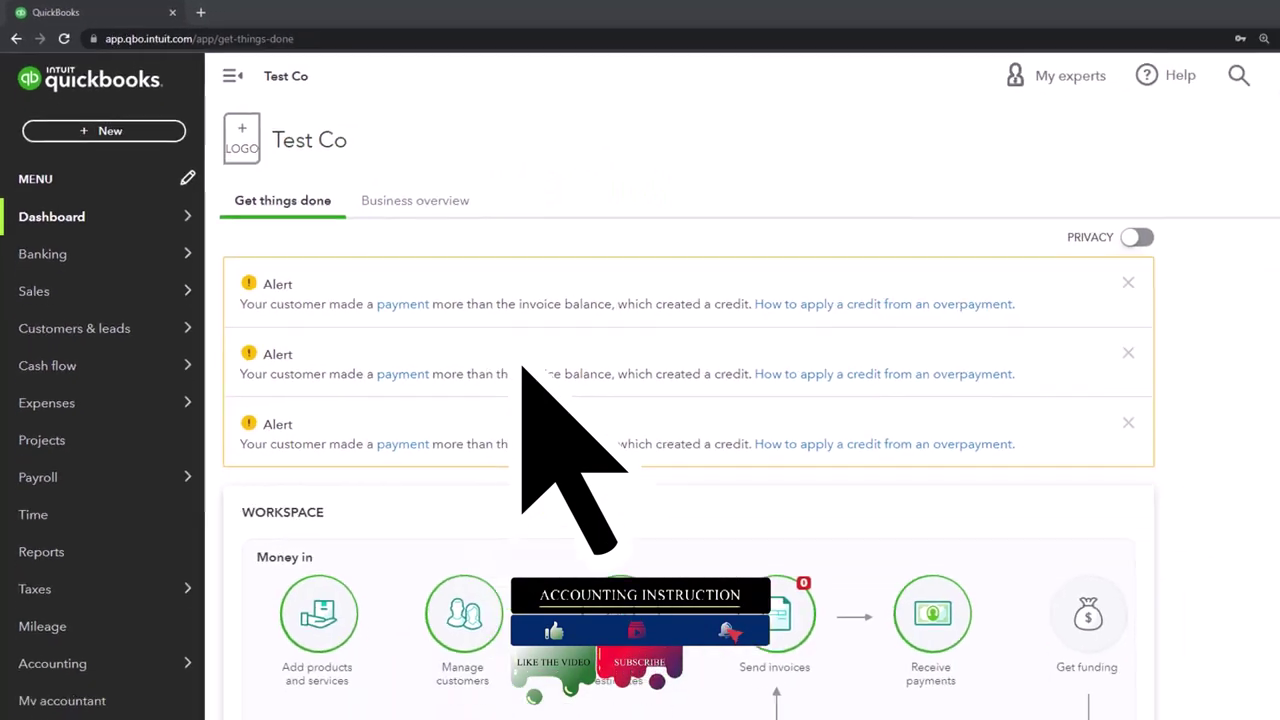
Step: In QuickBooks Online, check the current view in the settings and duplicate the Test Co browser tab twice
left_click(1199, 67)
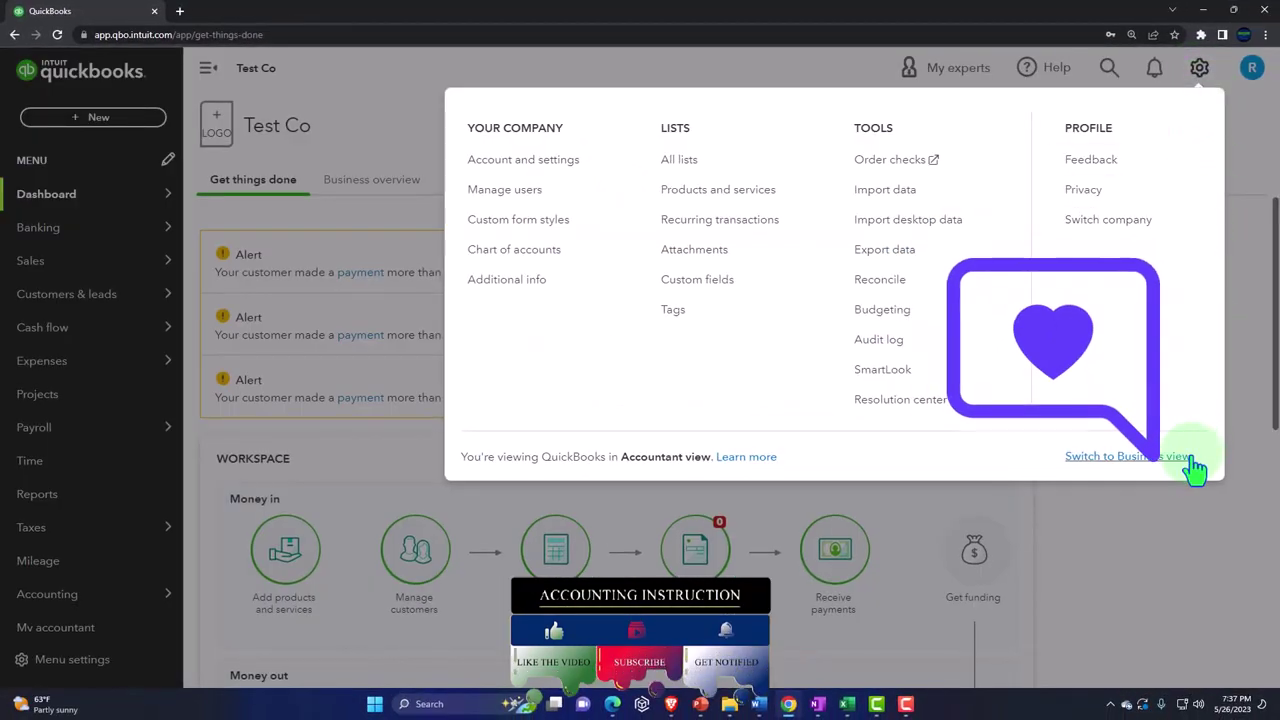
left_click(1192, 508)
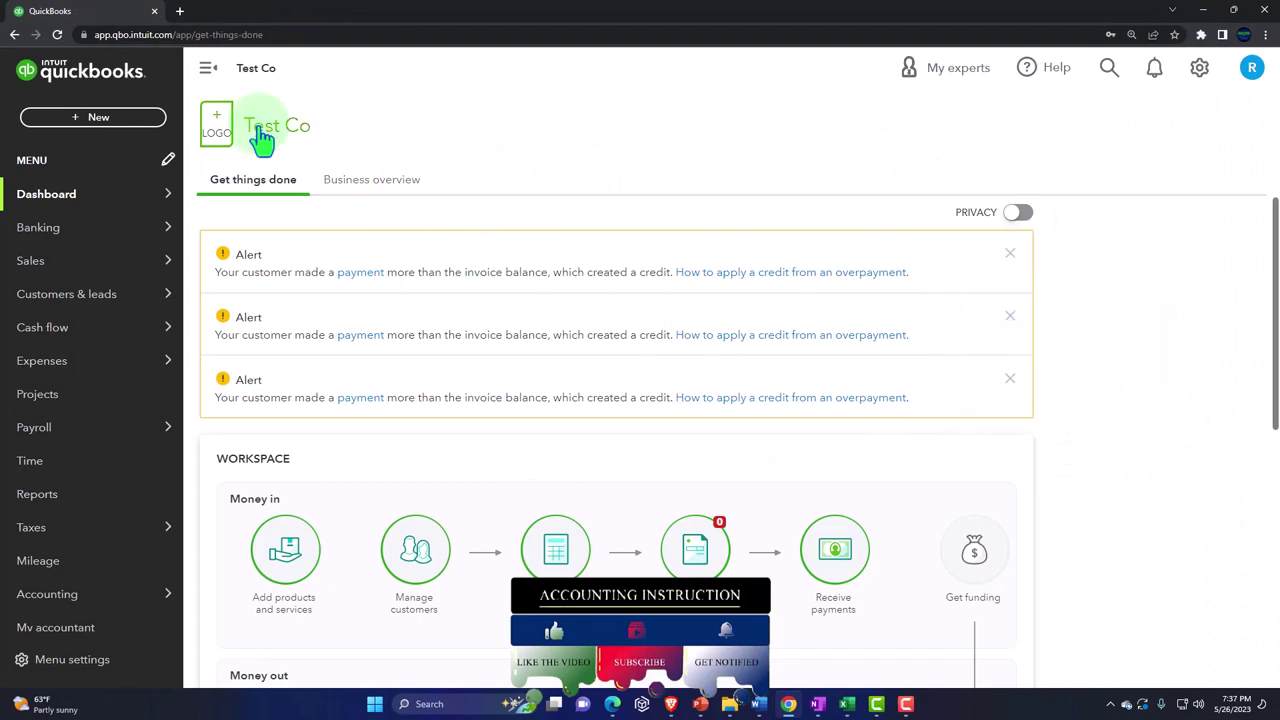
right_click(108, 20)
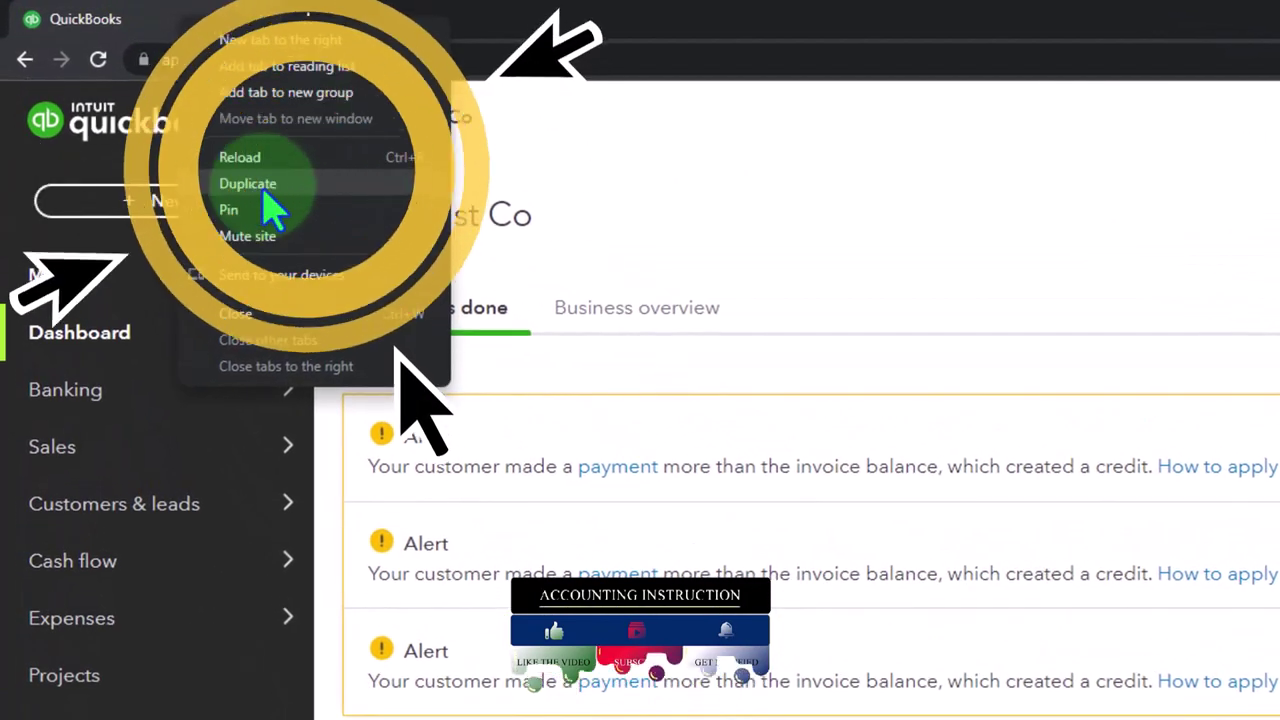
left_click(264, 189)
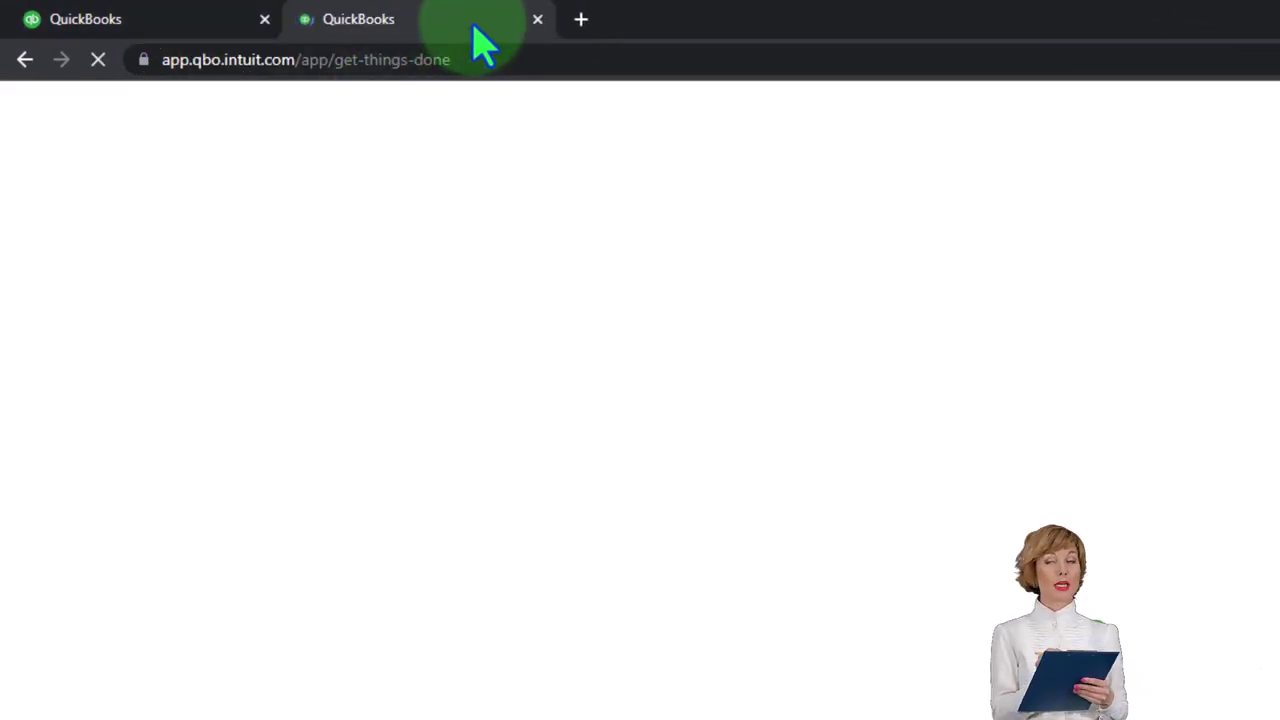
right_click(474, 20)
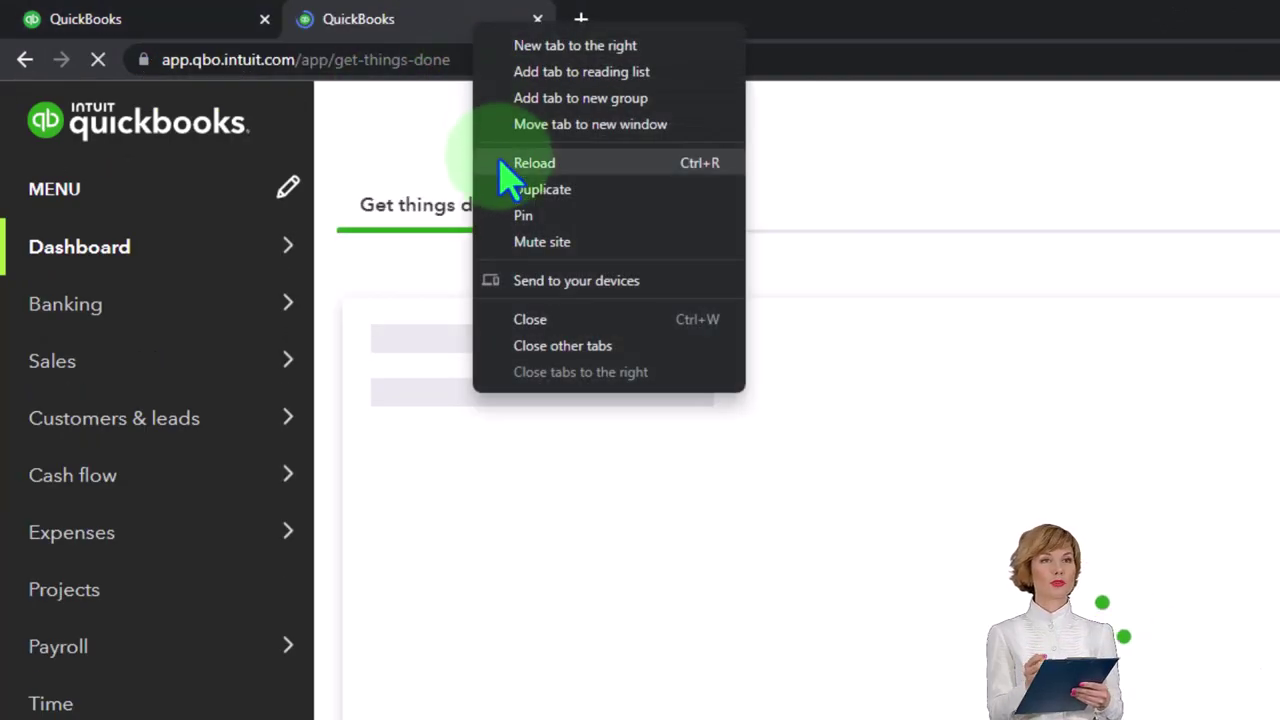
left_click(562, 195)
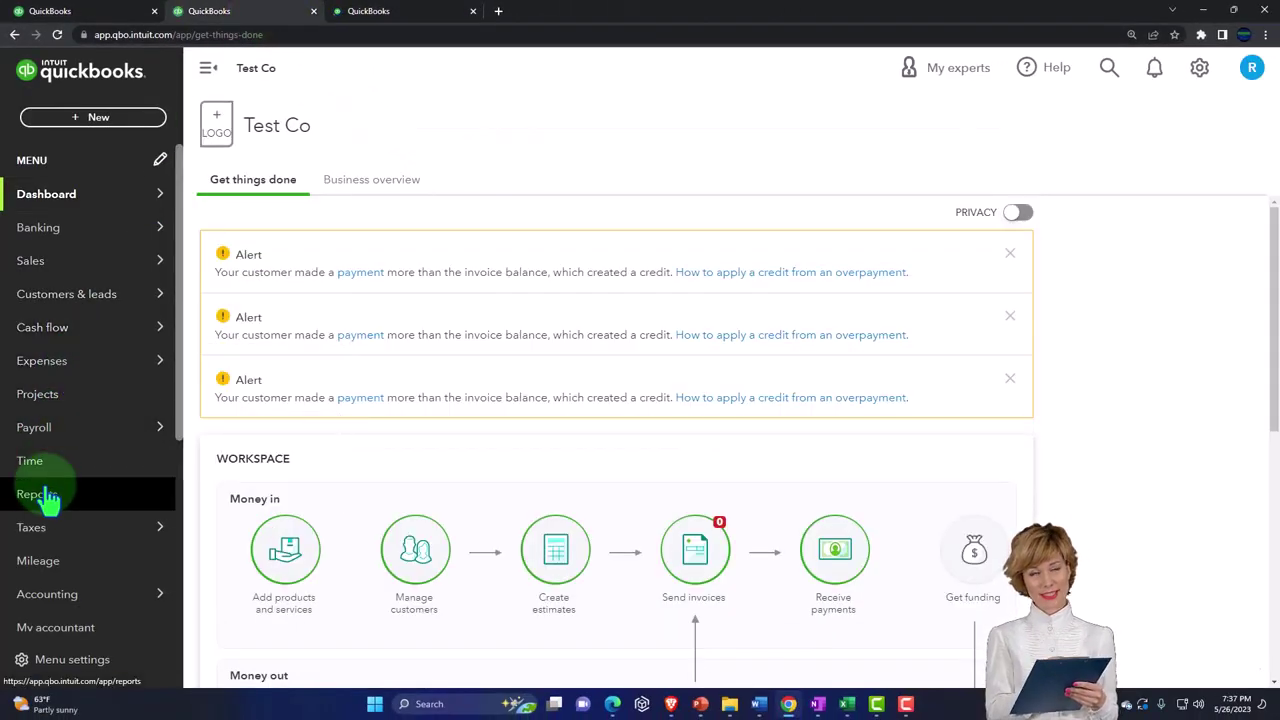
Step: Open the Balance Sheet report in the second browser tab and the Profit and Loss report in the third
left_click(47, 509)
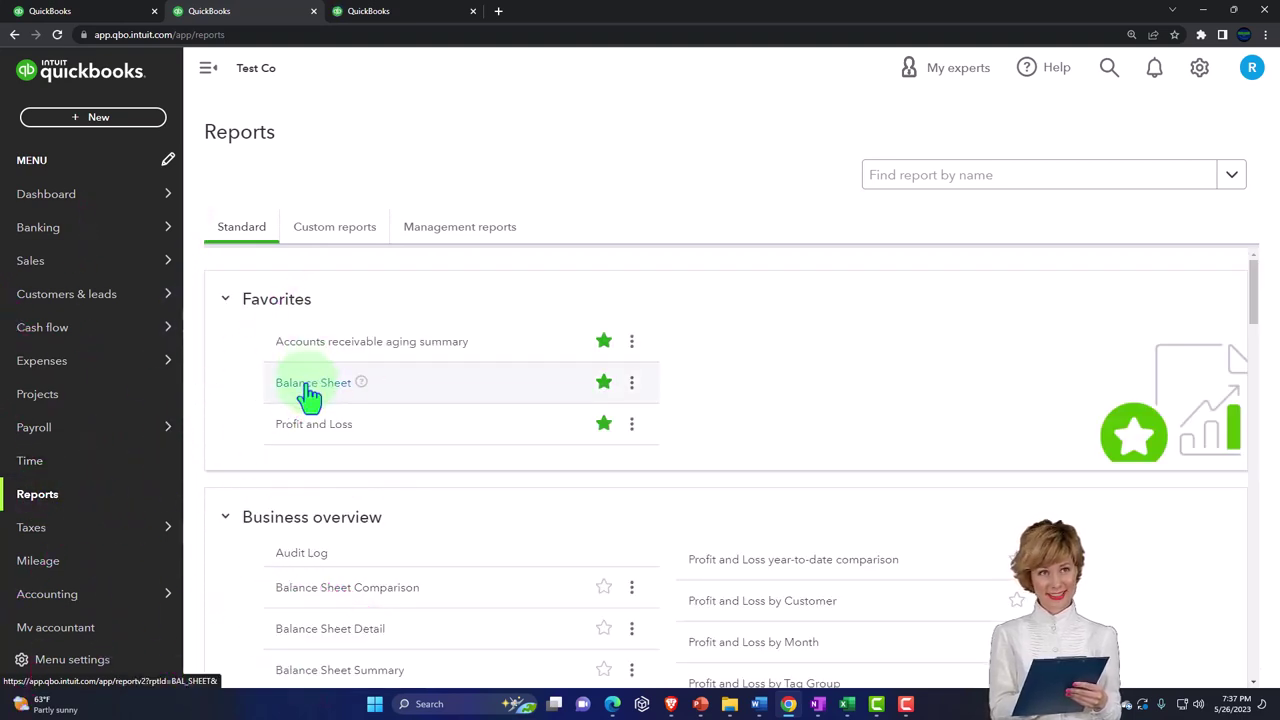
left_click(310, 390)
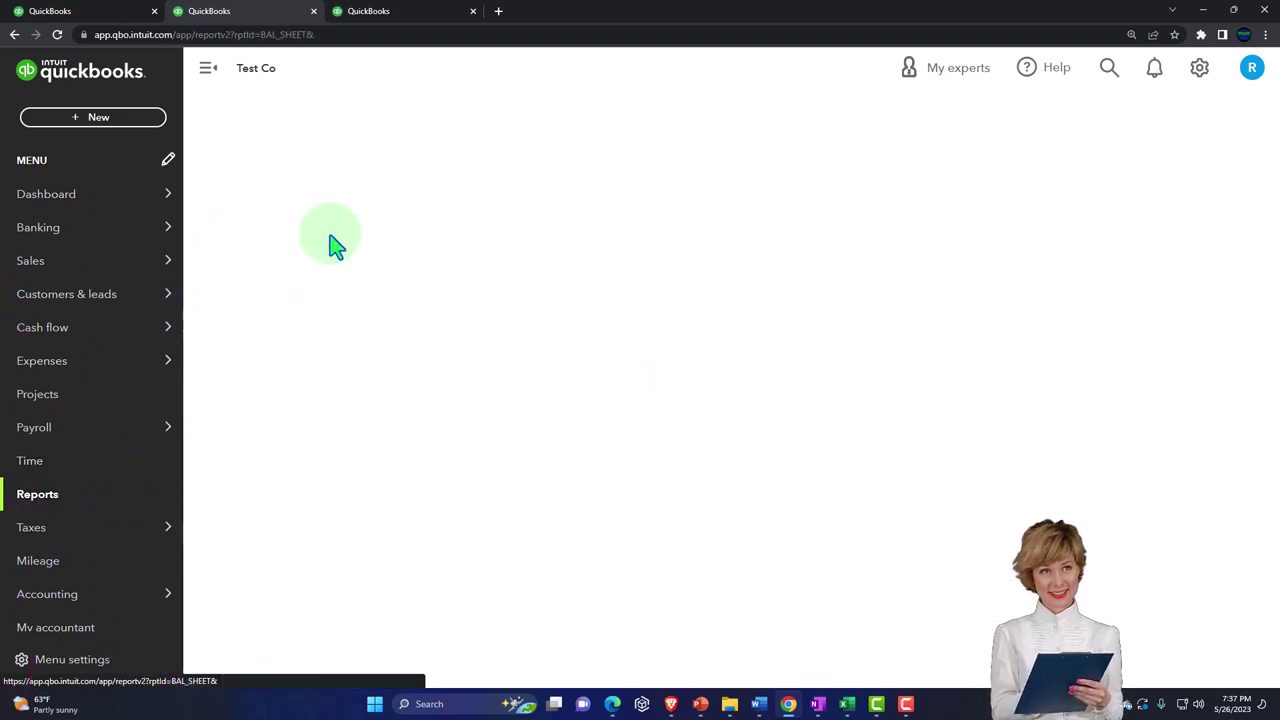
left_click(408, 18)
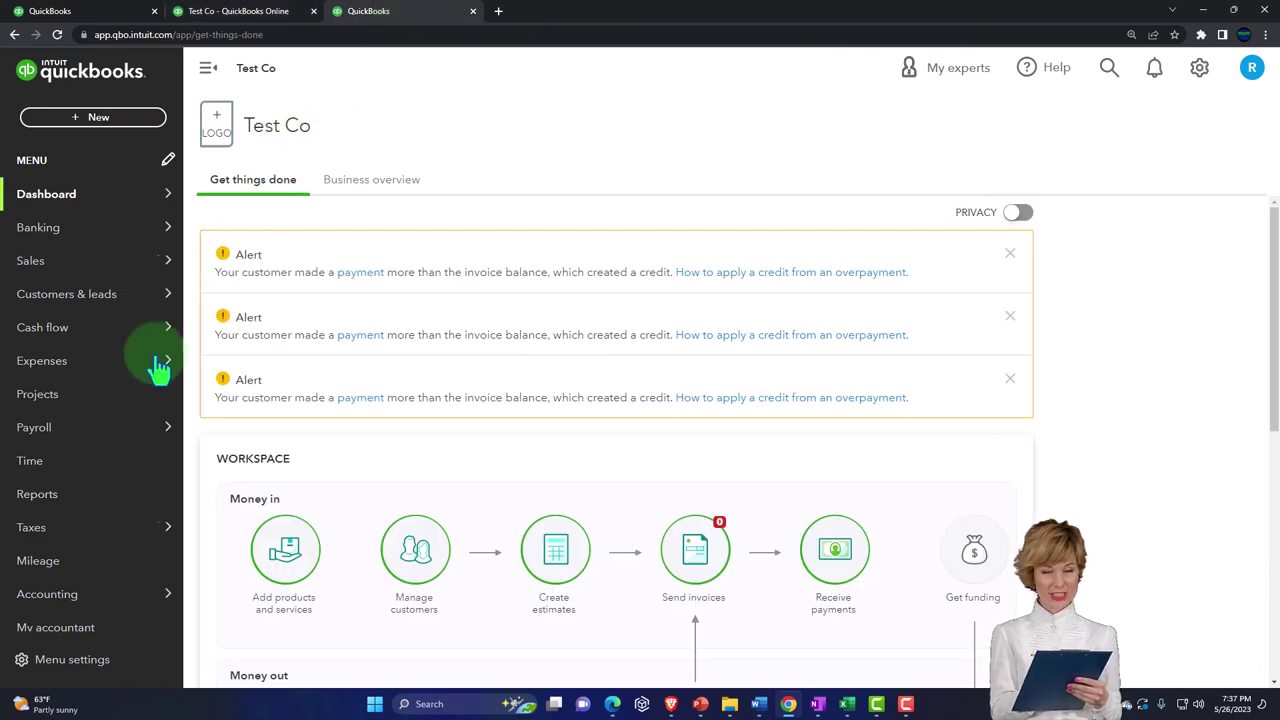
left_click(57, 508)
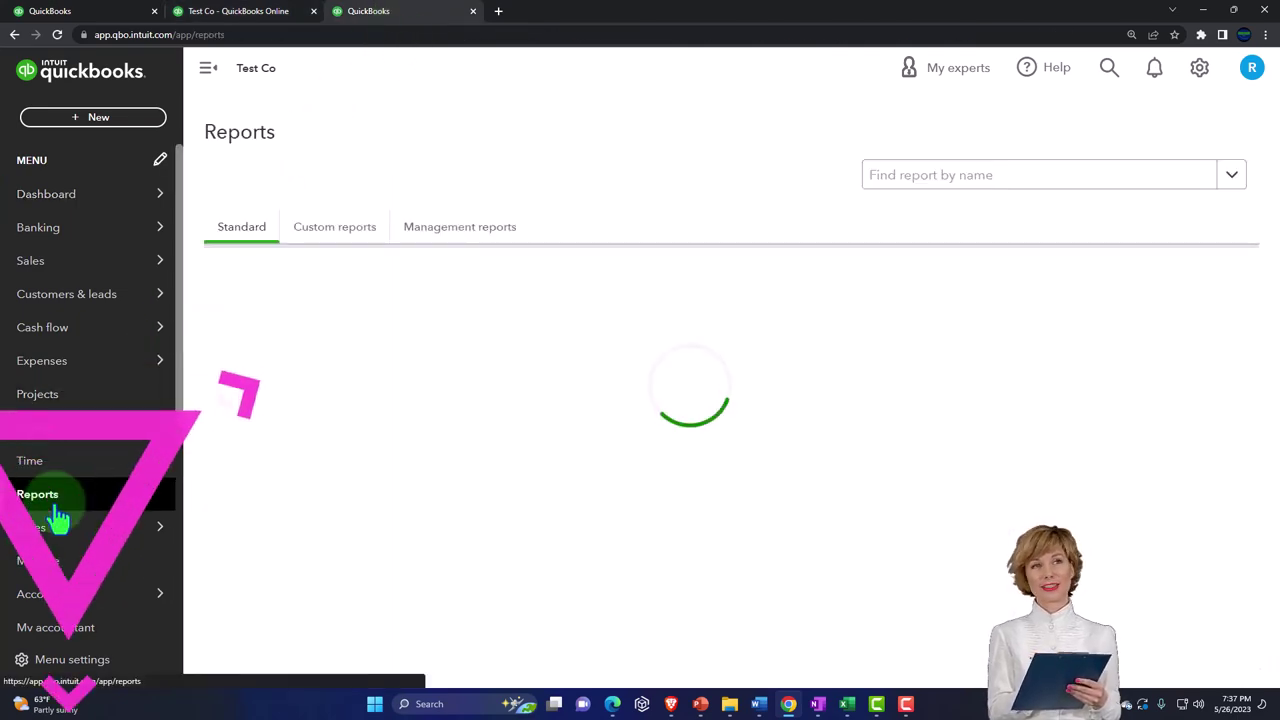
left_click(312, 430)
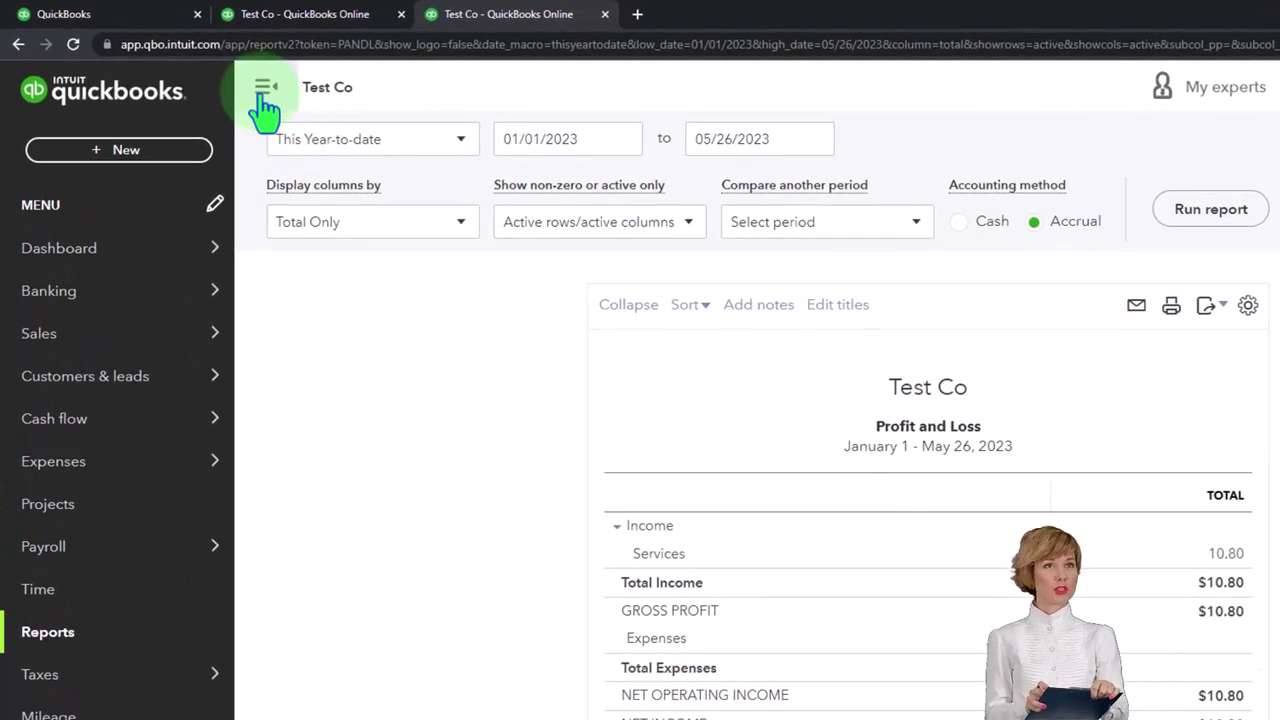
Step: Collapse the navigation menu and run the Profit and Loss report for 01/01/2023 to 12/31/2023
left_click(265, 90)
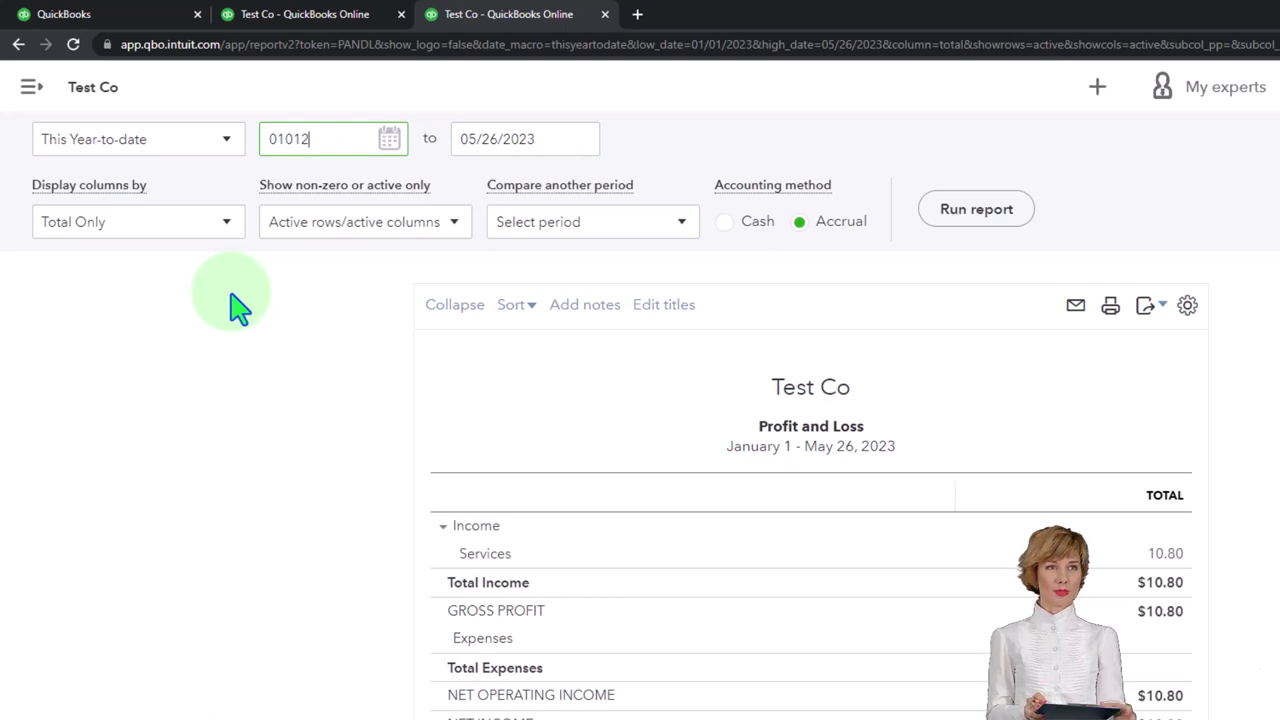
type("12023")
key("Tab")
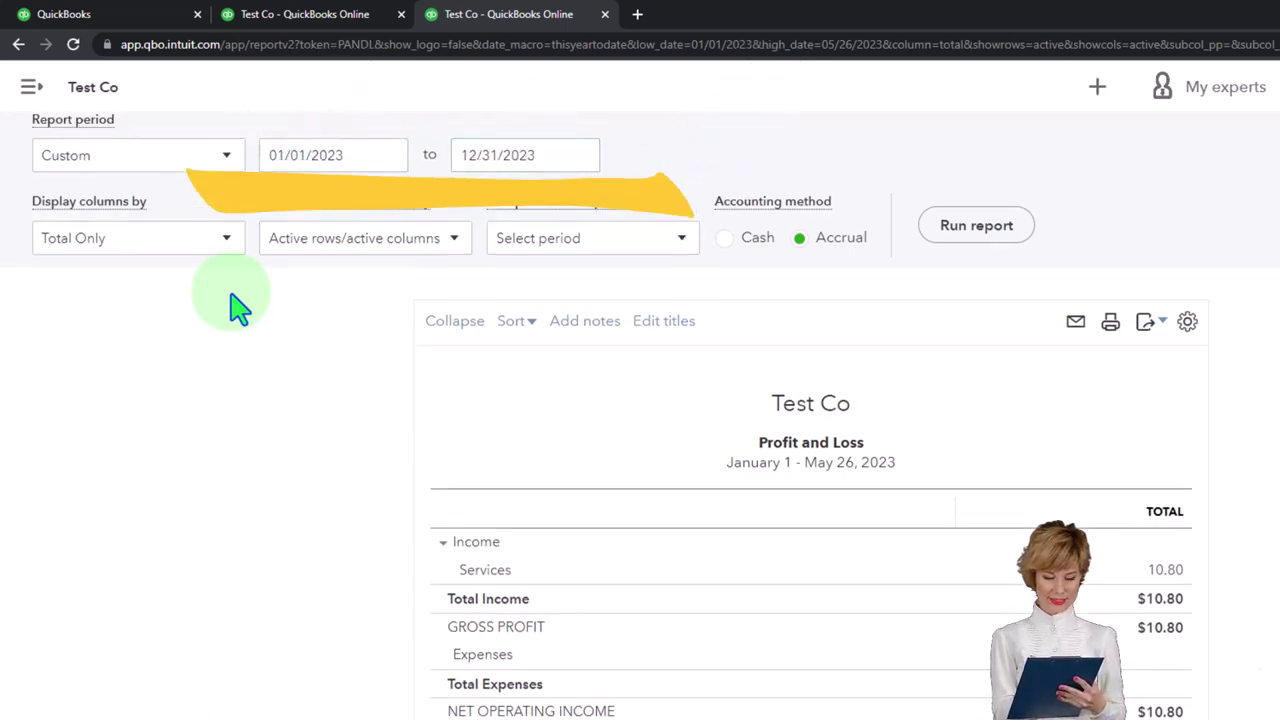
left_click(962, 236)
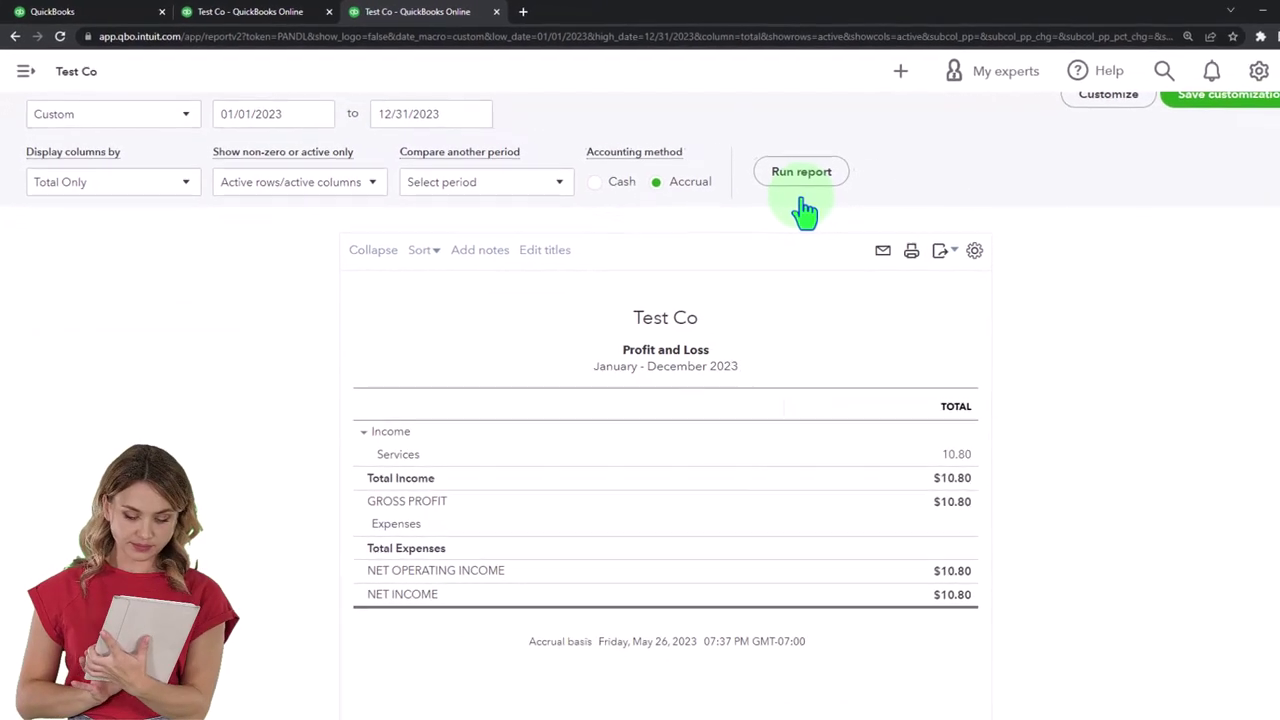
Step: Return to the Balance Sheet report, collapse the navigation menu and run it for 01/01/2023 to 12/31/2023
left_click(253, 18)
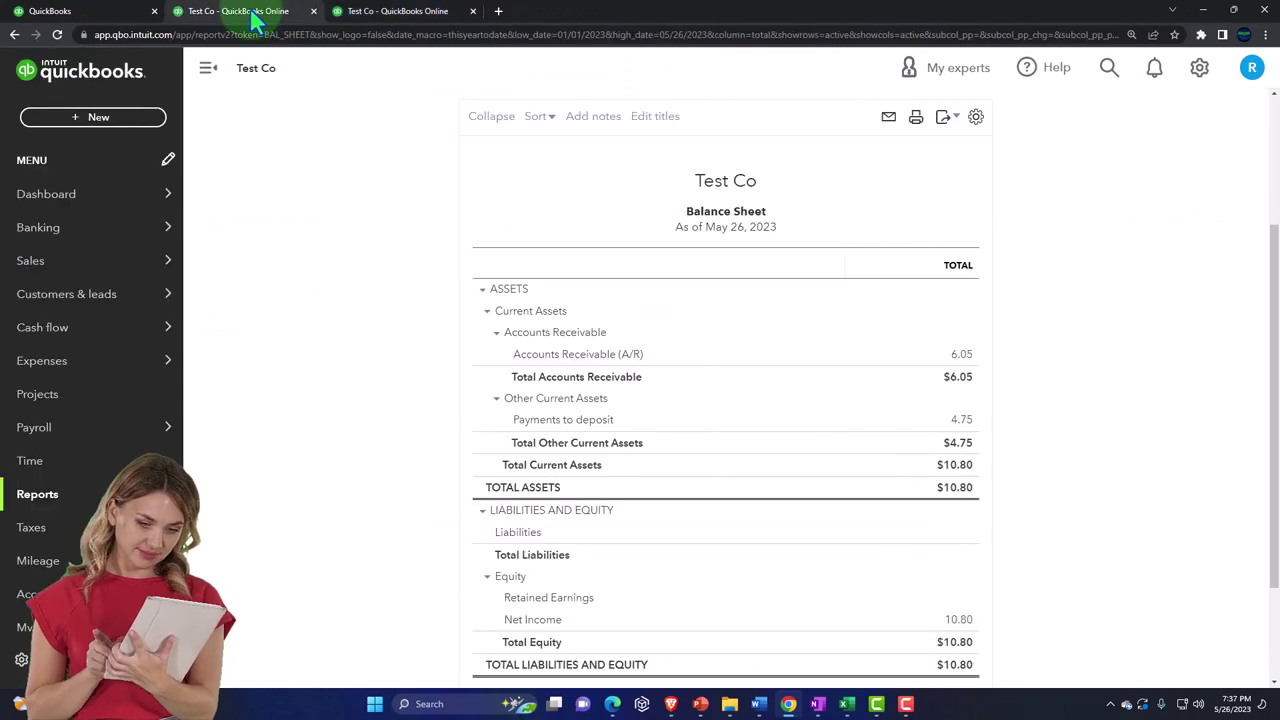
left_click(208, 72)
scroll(250, 197, "up", 2)
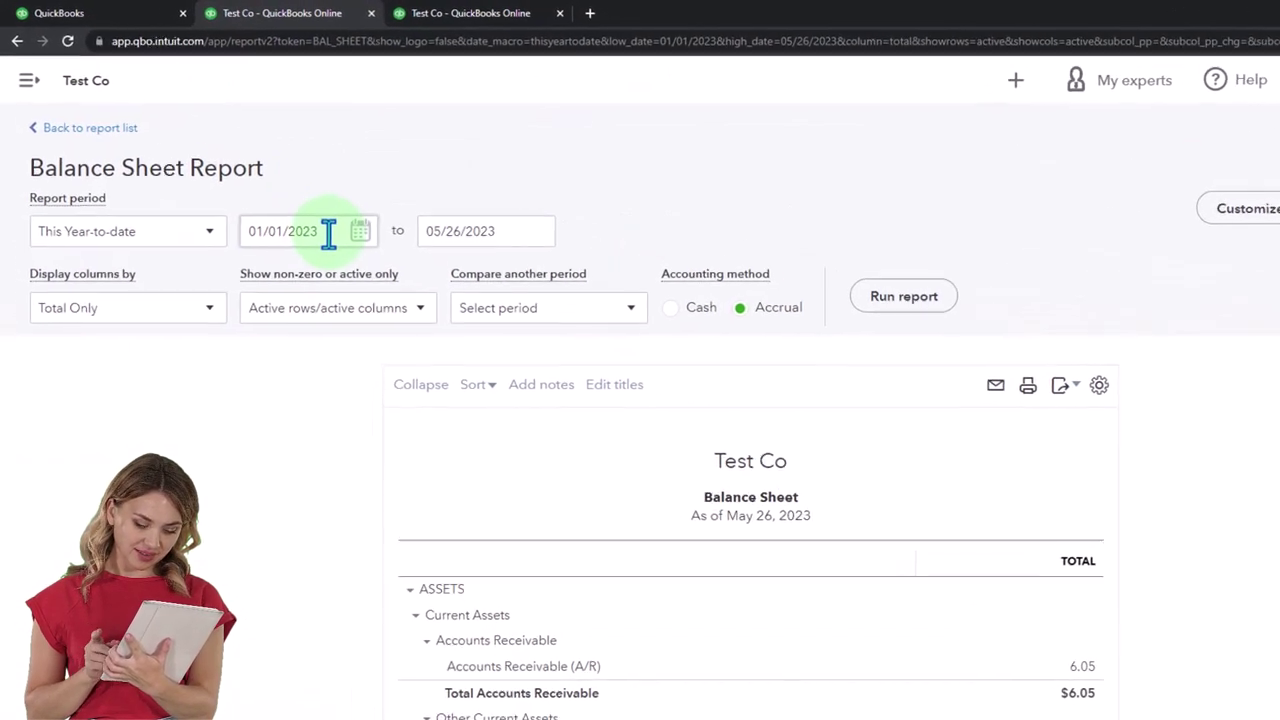
left_click(282, 195)
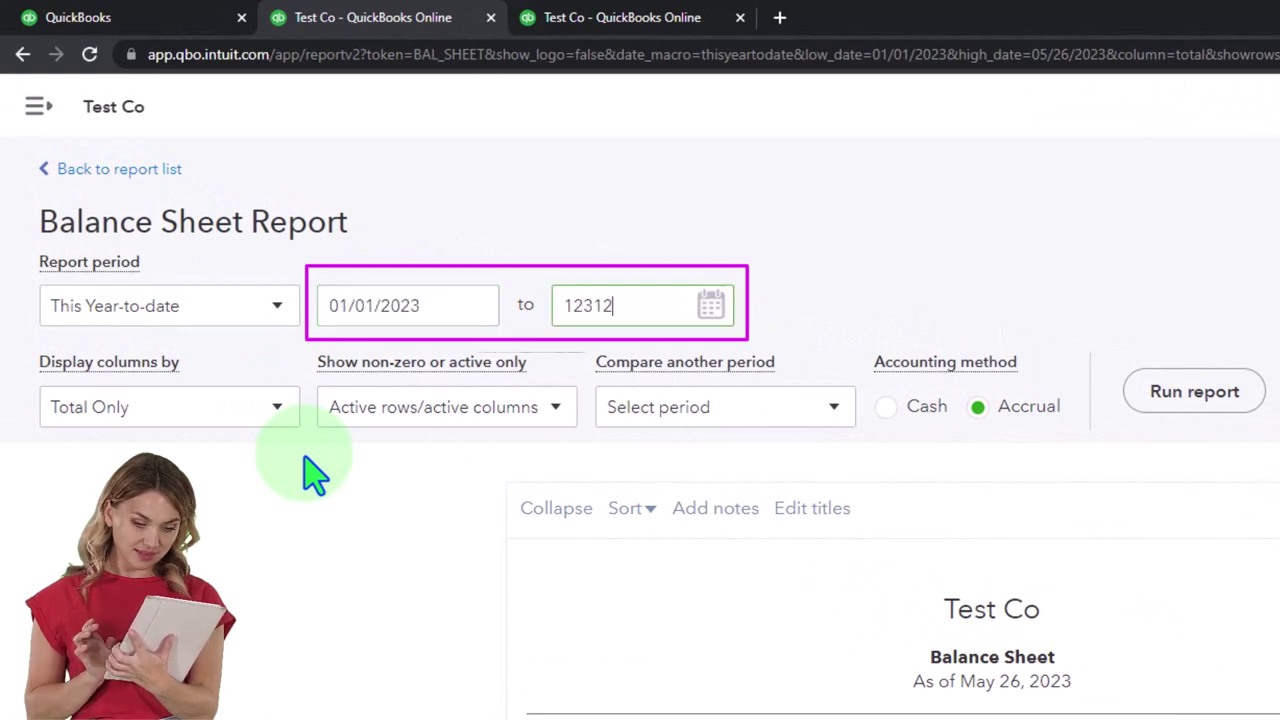
left_click(1194, 391)
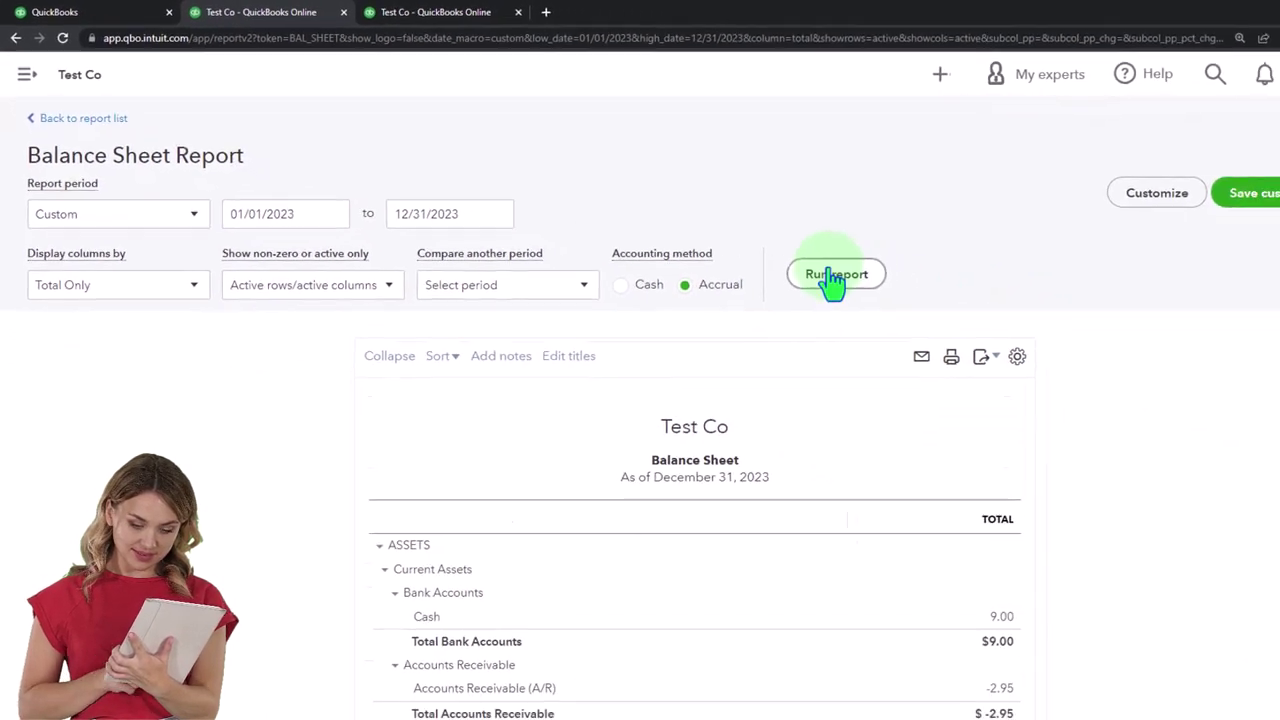
scroll(1190, 404, "down", 2)
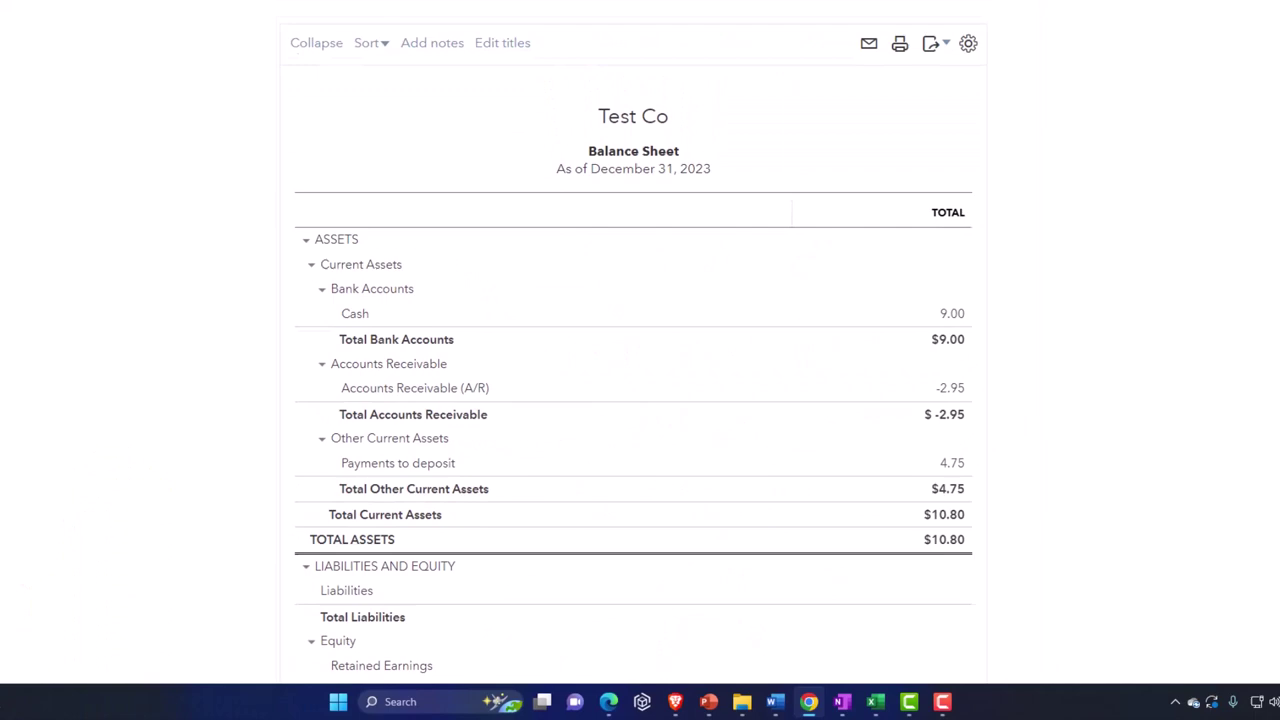
Step: Go back to the first browser tab and bring up the customer list in the Sales area
left_click(60, 11)
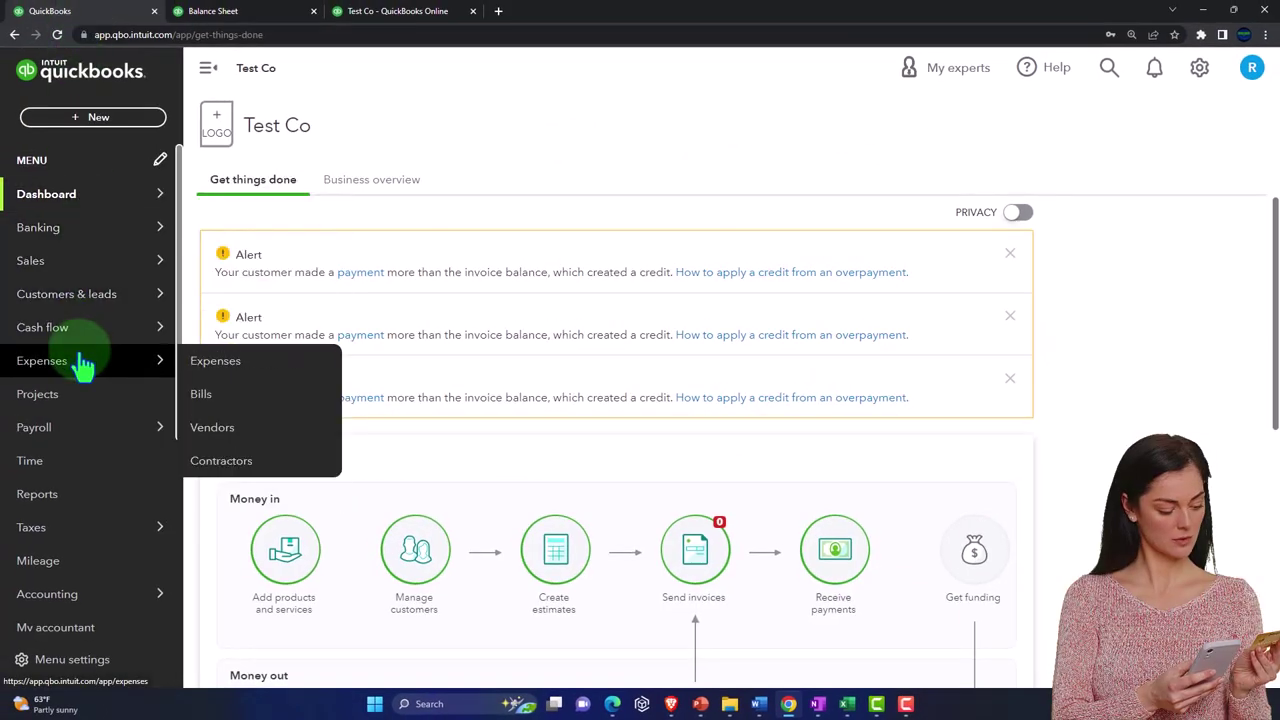
mouse_move(67, 330)
left_click(50, 266)
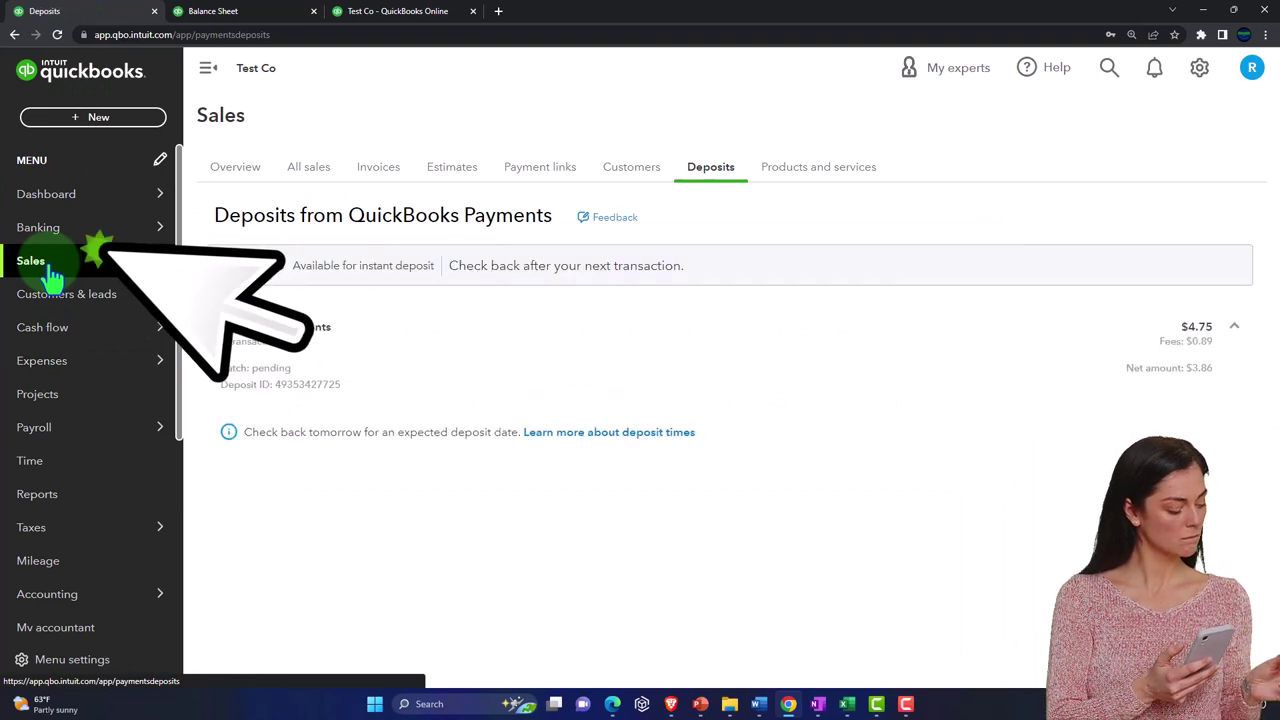
left_click(308, 168)
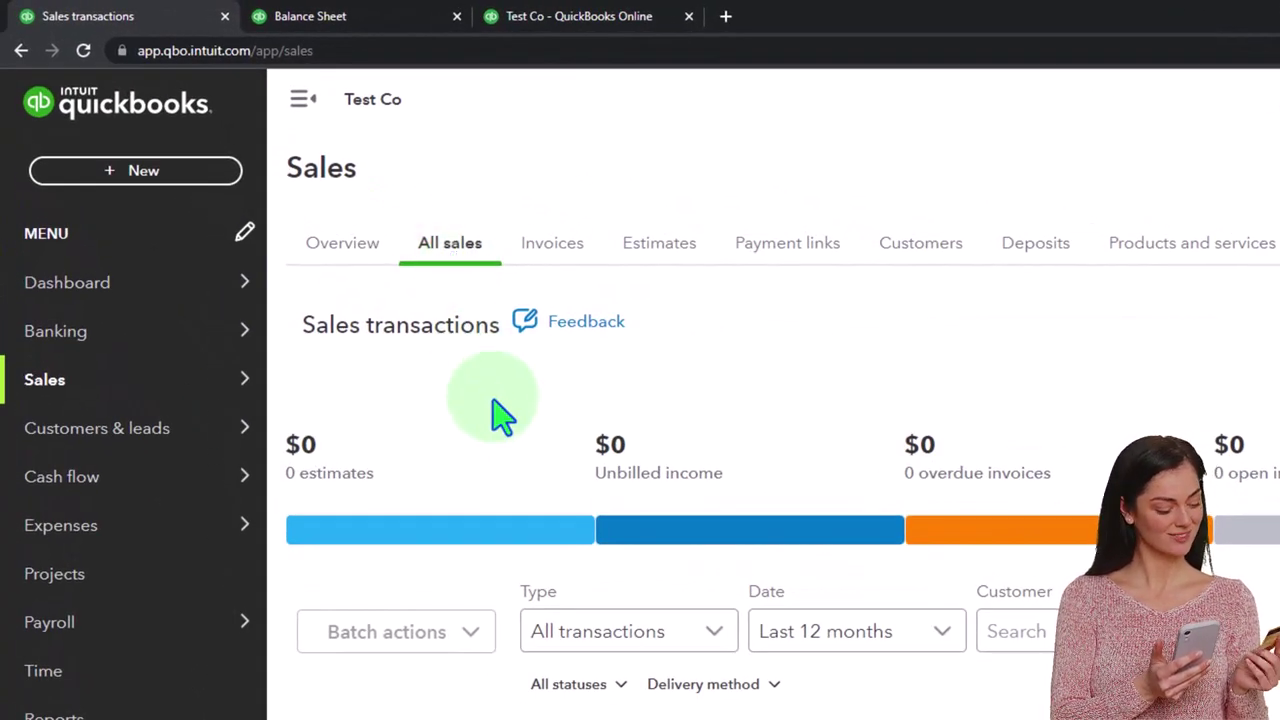
left_click(920, 243)
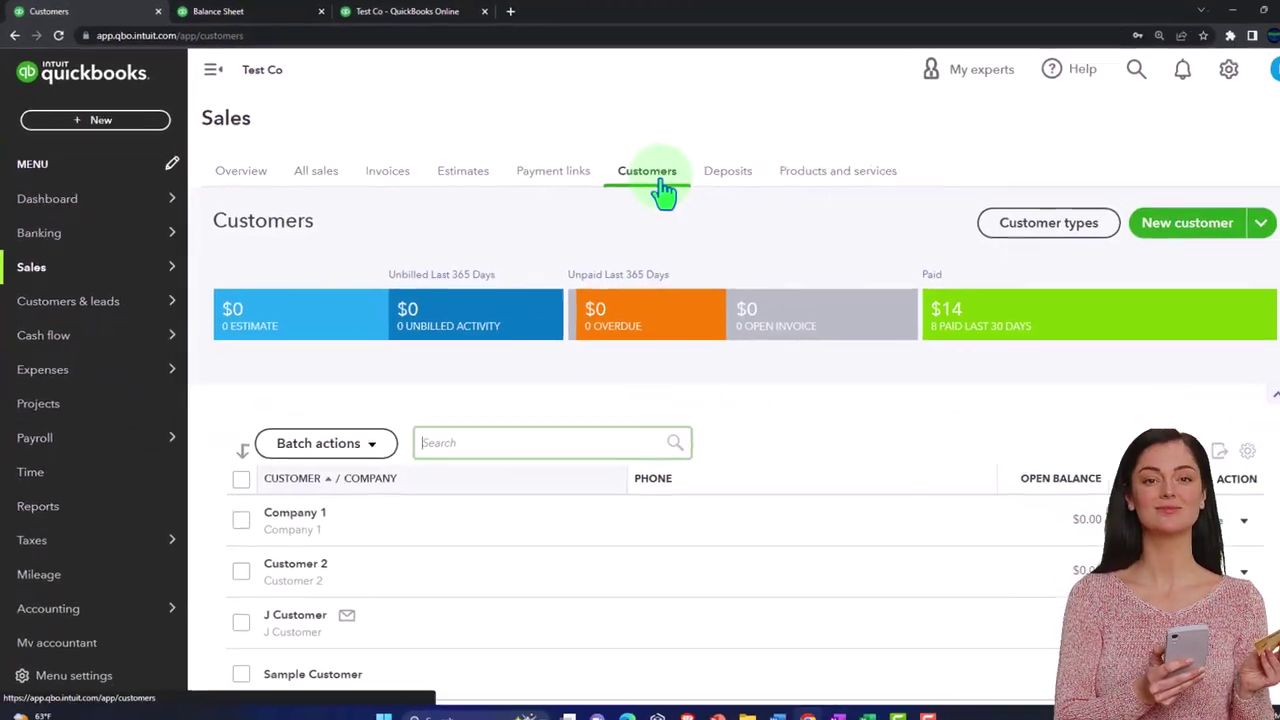
scroll(450, 480, "down", 1)
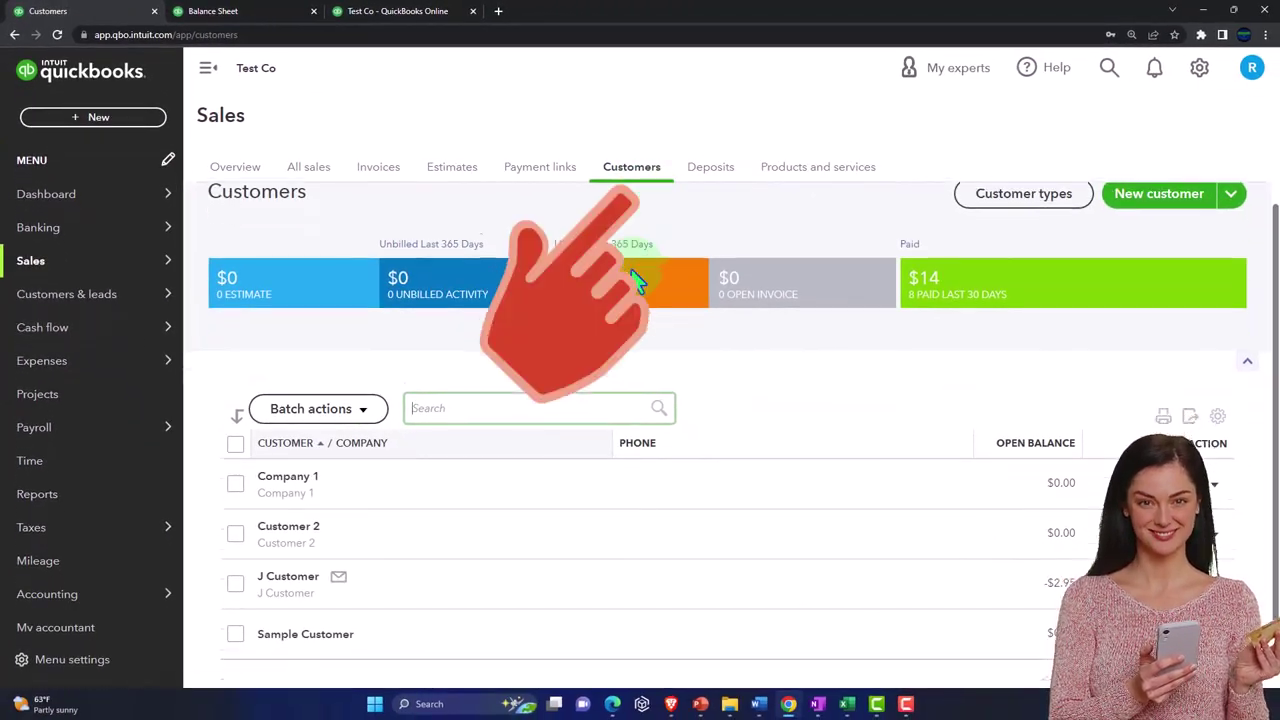
Step: Open the customer with the -$2.95 open balance and examine the invoices and payments in the transaction list
left_click(288, 511)
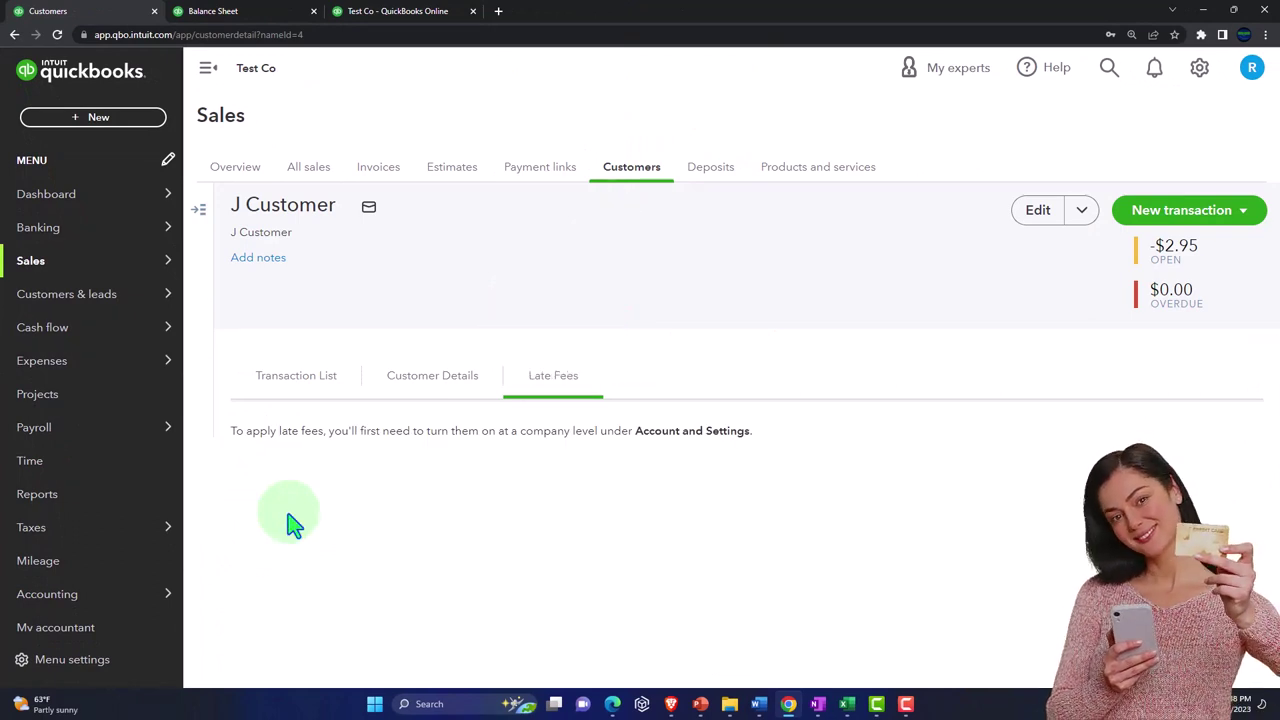
left_click(240, 368)
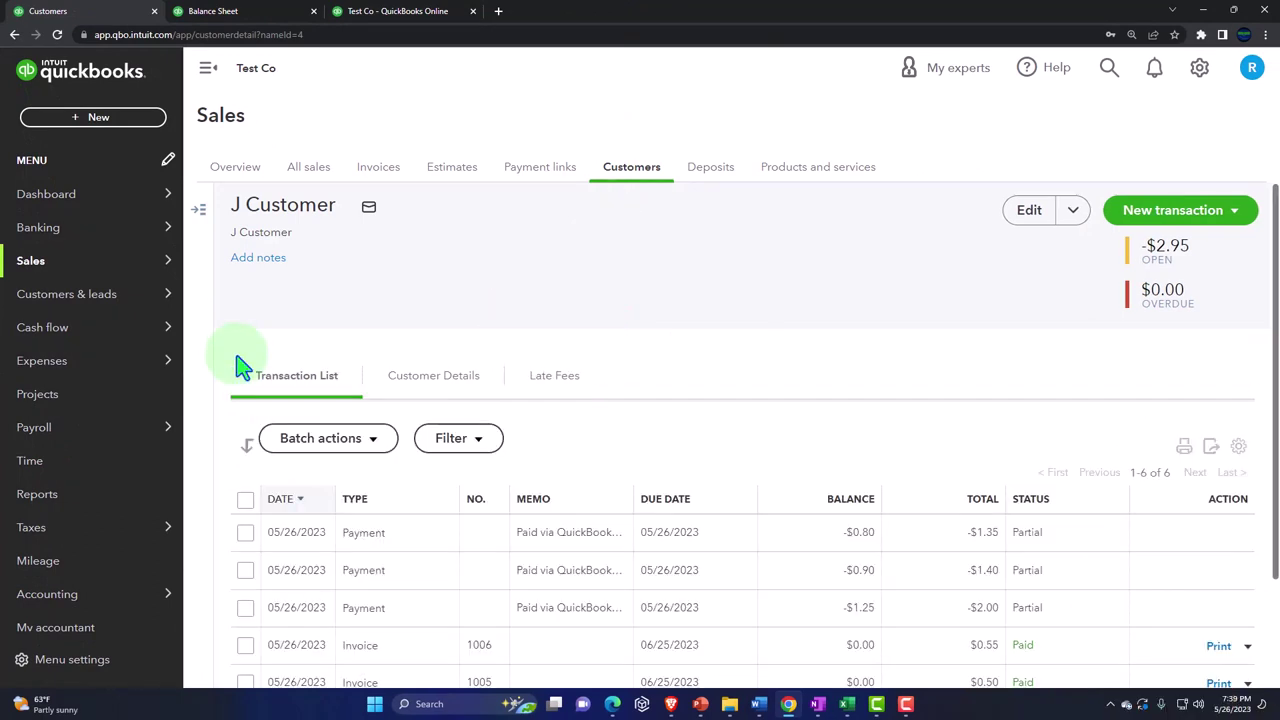
left_click(207, 70)
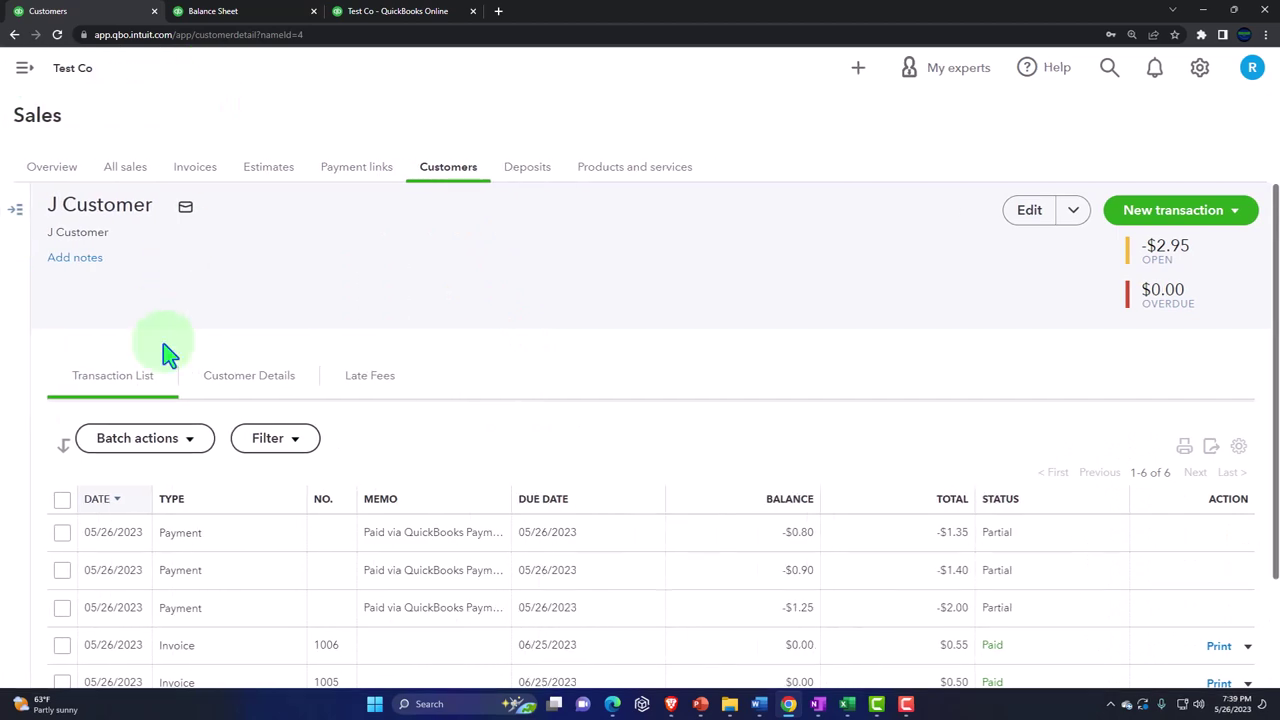
scroll(168, 352, "down", 1)
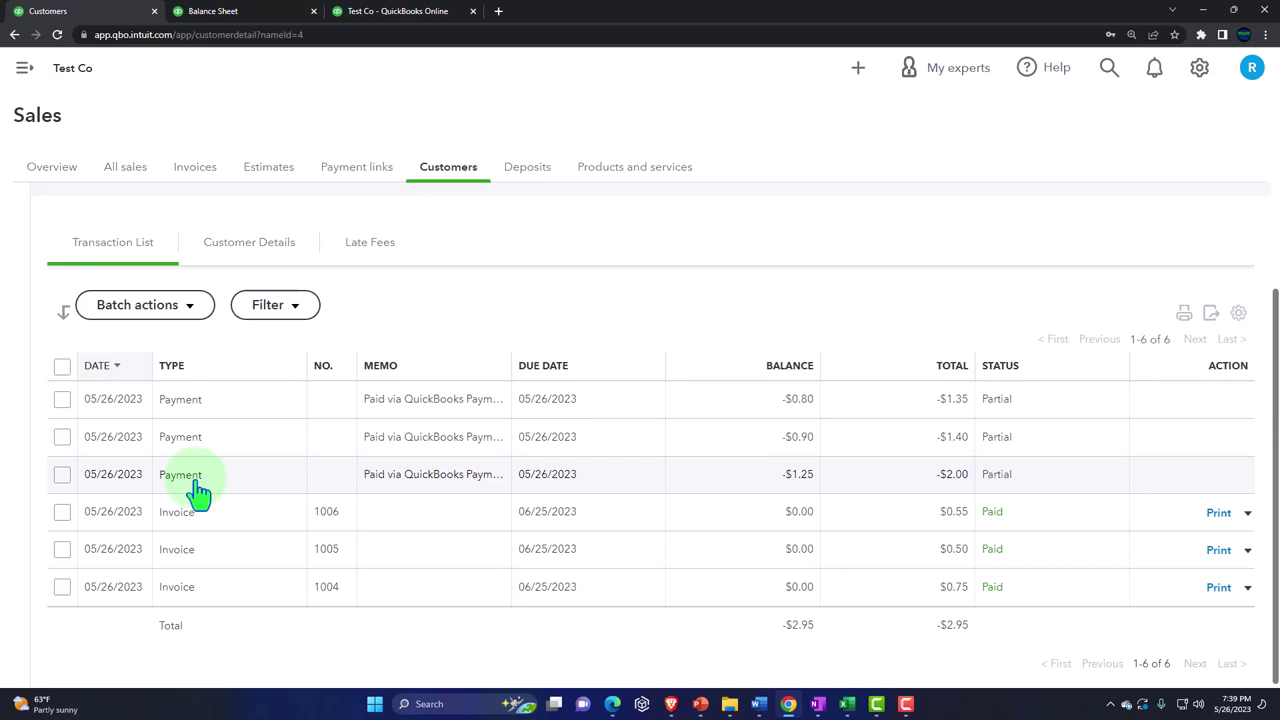
Step: Open the customer's $0.55 invoice and expand its payment options to examine the accepted payment methods
left_click(188, 512)
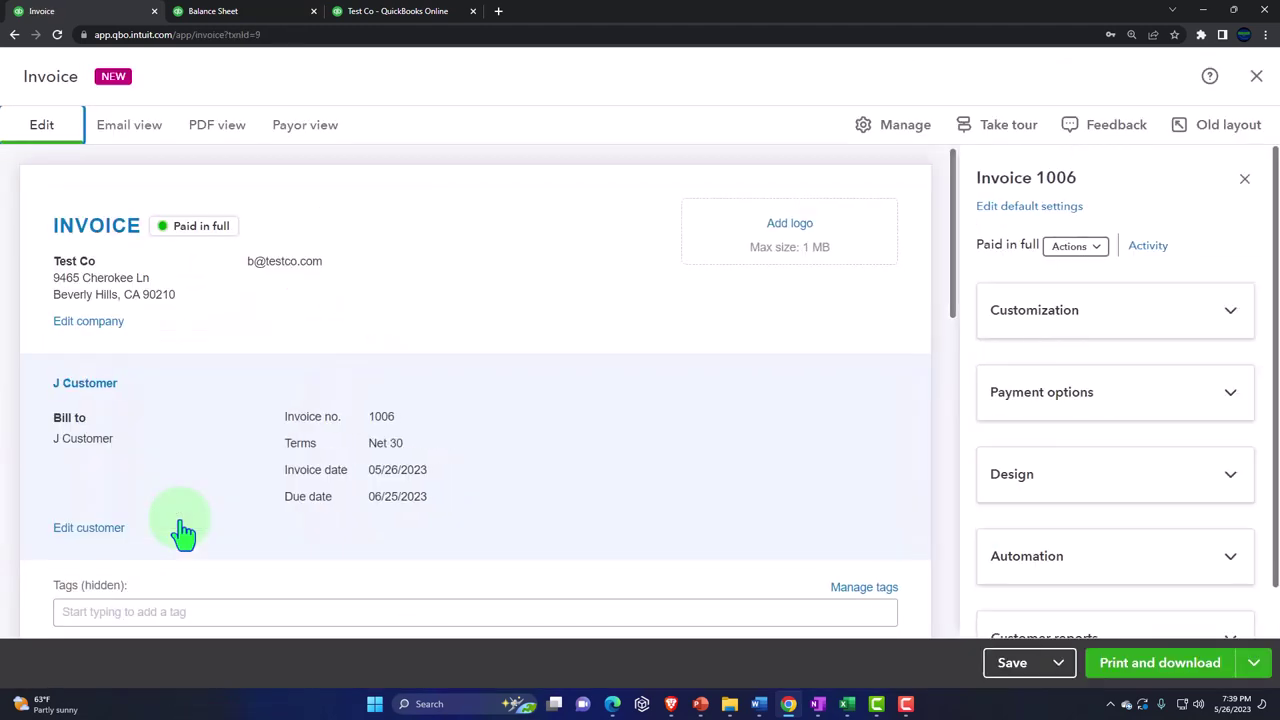
left_click(1228, 393)
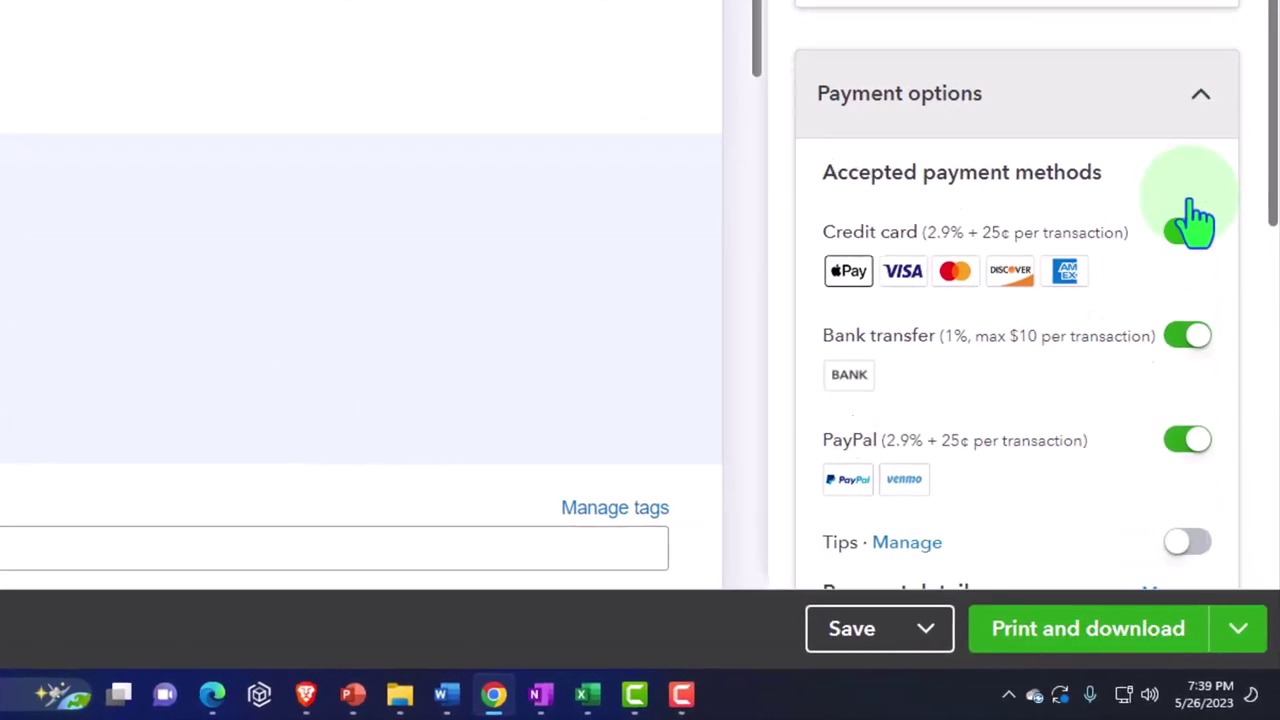
Step: Examine the $0.55 invoice's accepted payment methods, header and line item, and close the invoice without saving
scroll(1197, 222, "down", 2)
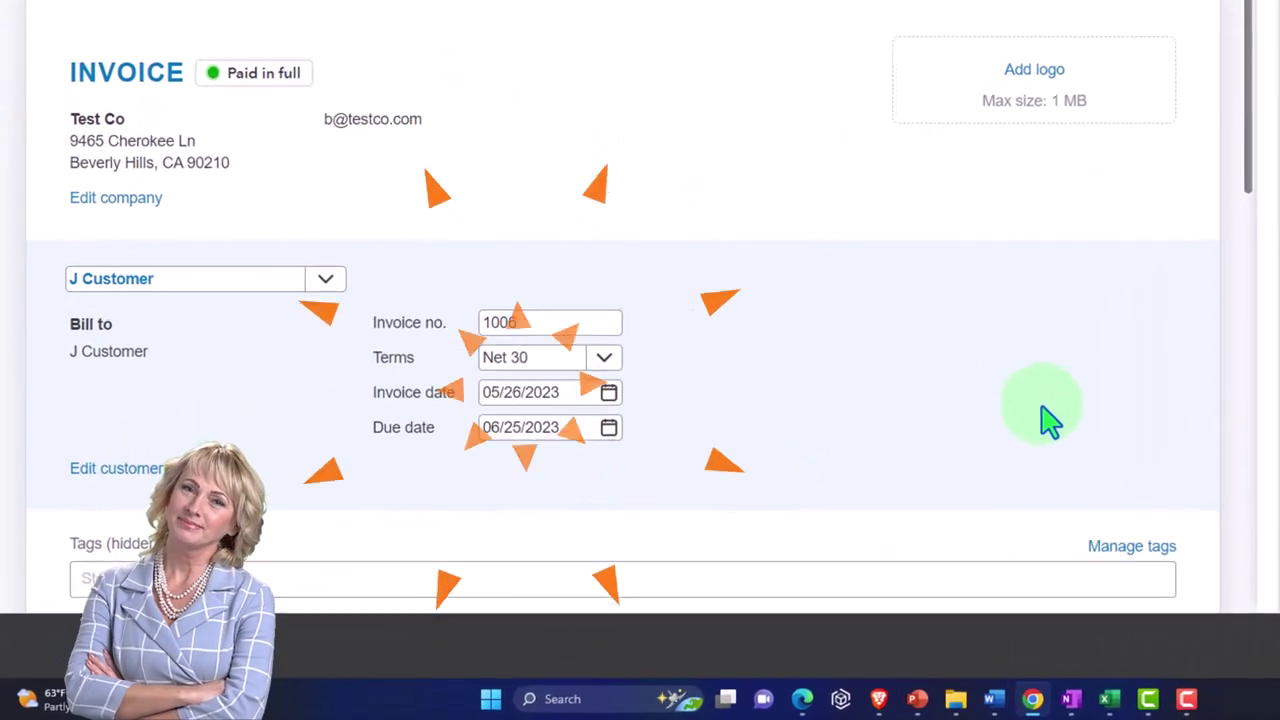
scroll(950, 448, "down", 3)
left_click(1065, 400)
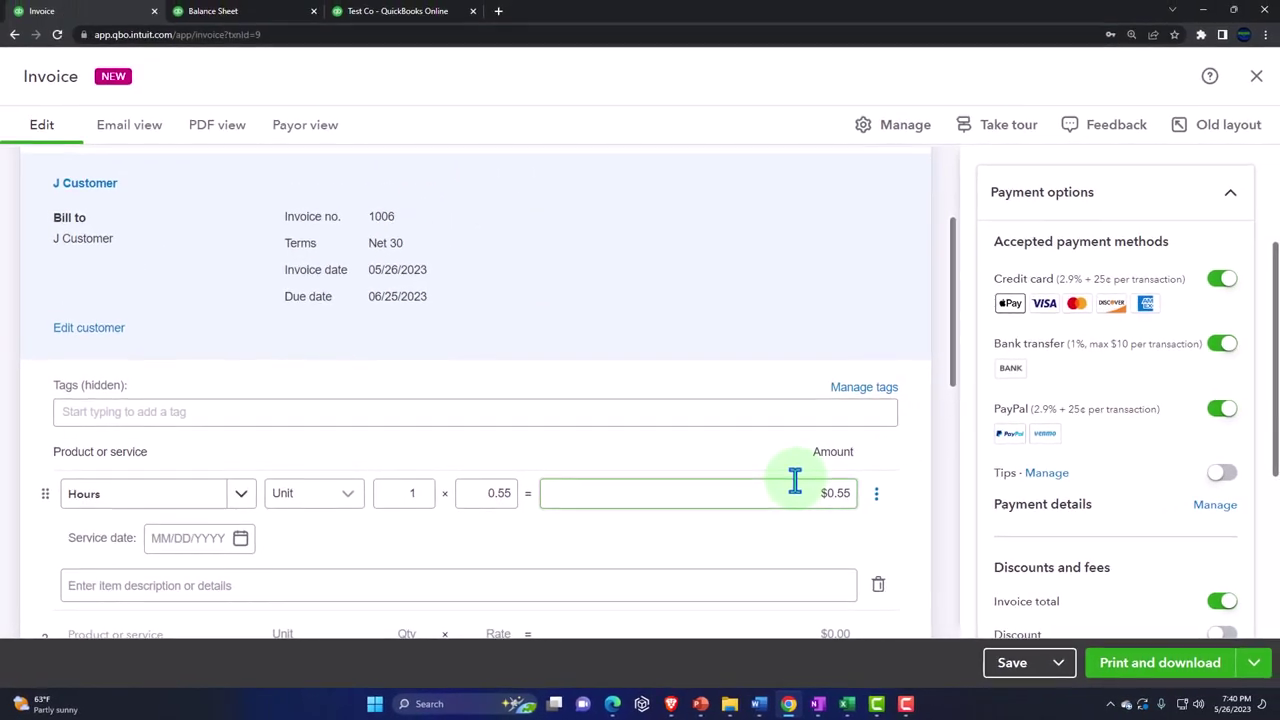
left_click(640, 357)
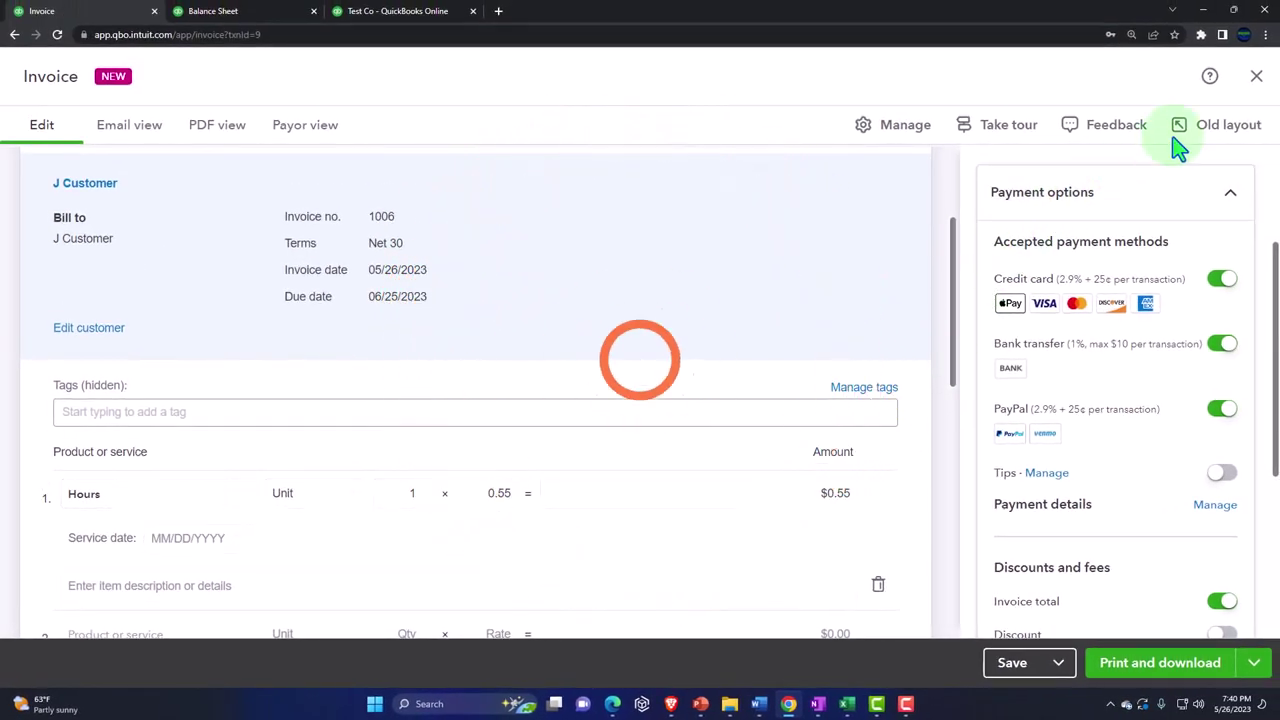
left_click(1257, 78)
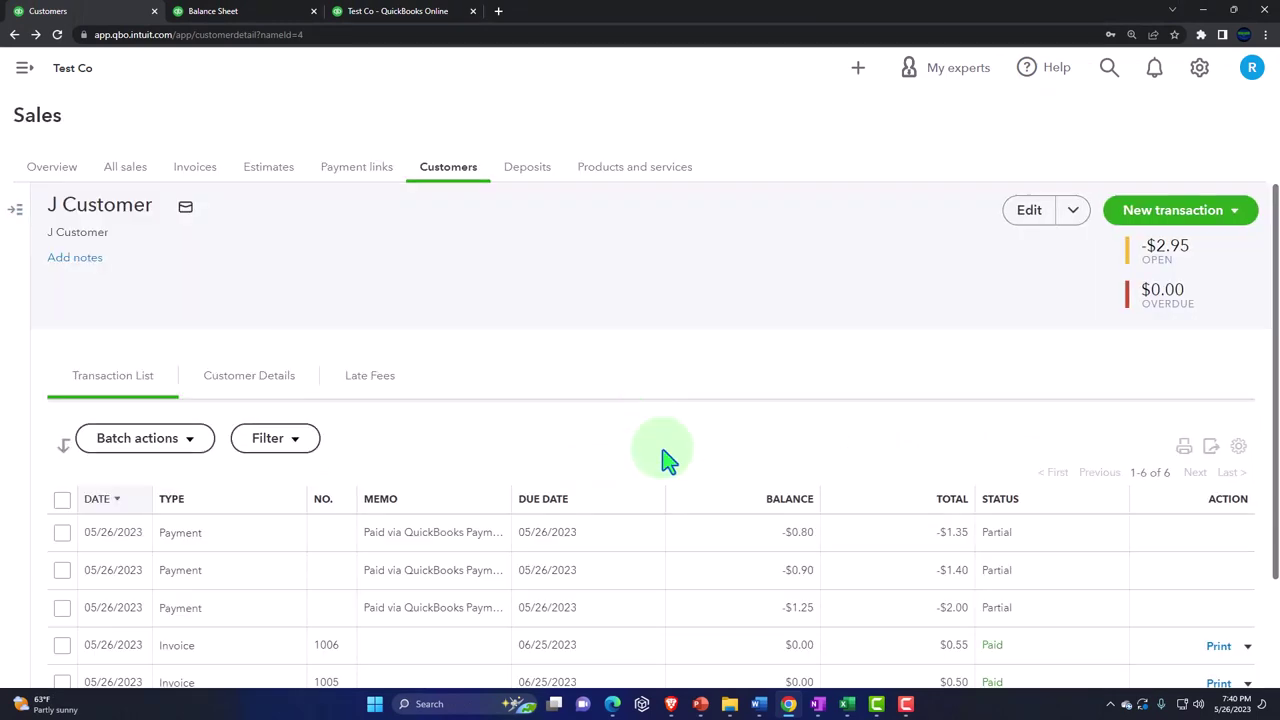
Step: Switch to OneNote and examine the customer workflow diagram from Create Invoices through Receive Payments to Record Deposits
left_click(818, 704)
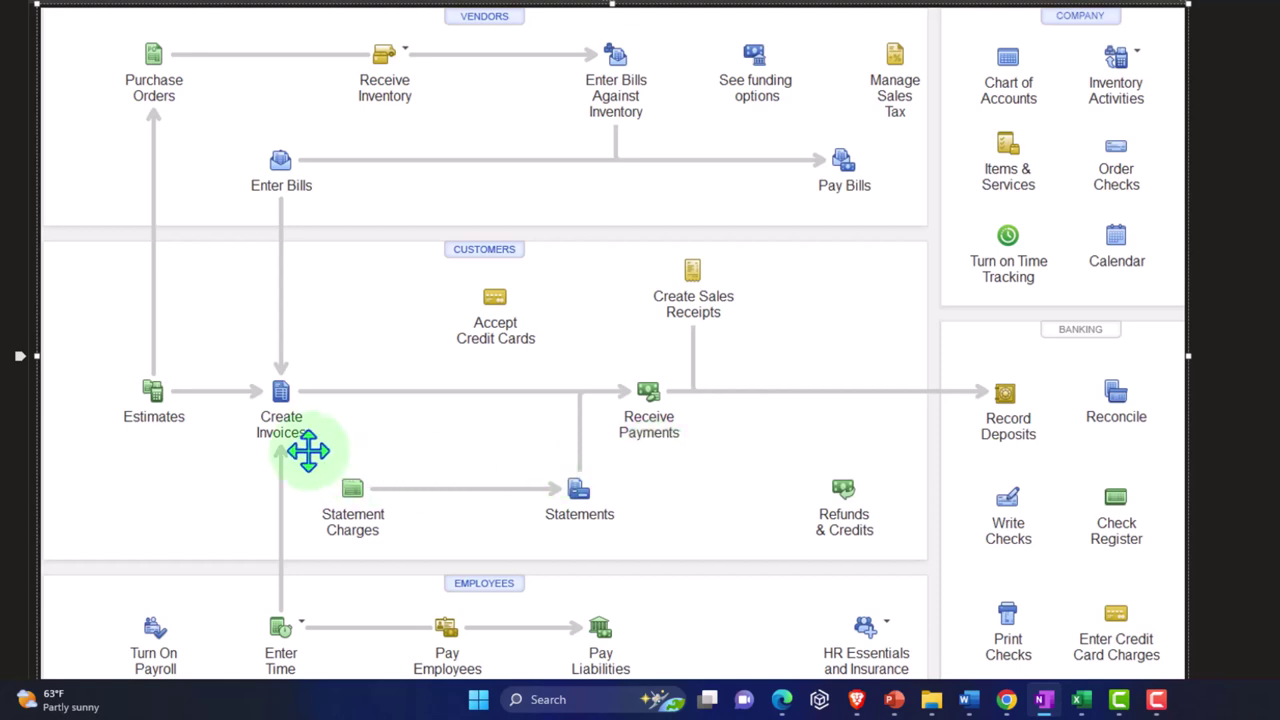
left_click(307, 451)
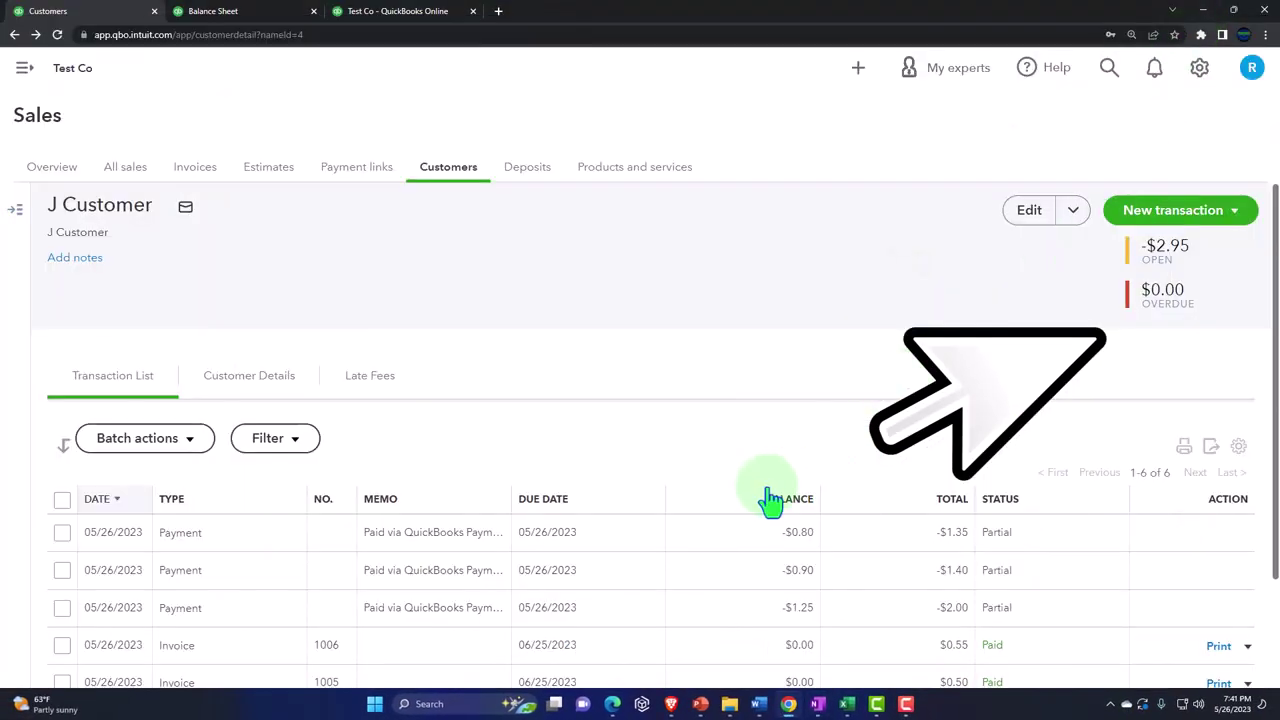
Step: Return to the customer's transactions in Chrome, check the deposit account of the $2.00 and $1.40 payments, and close both payments
scroll(769, 500, "down", 2)
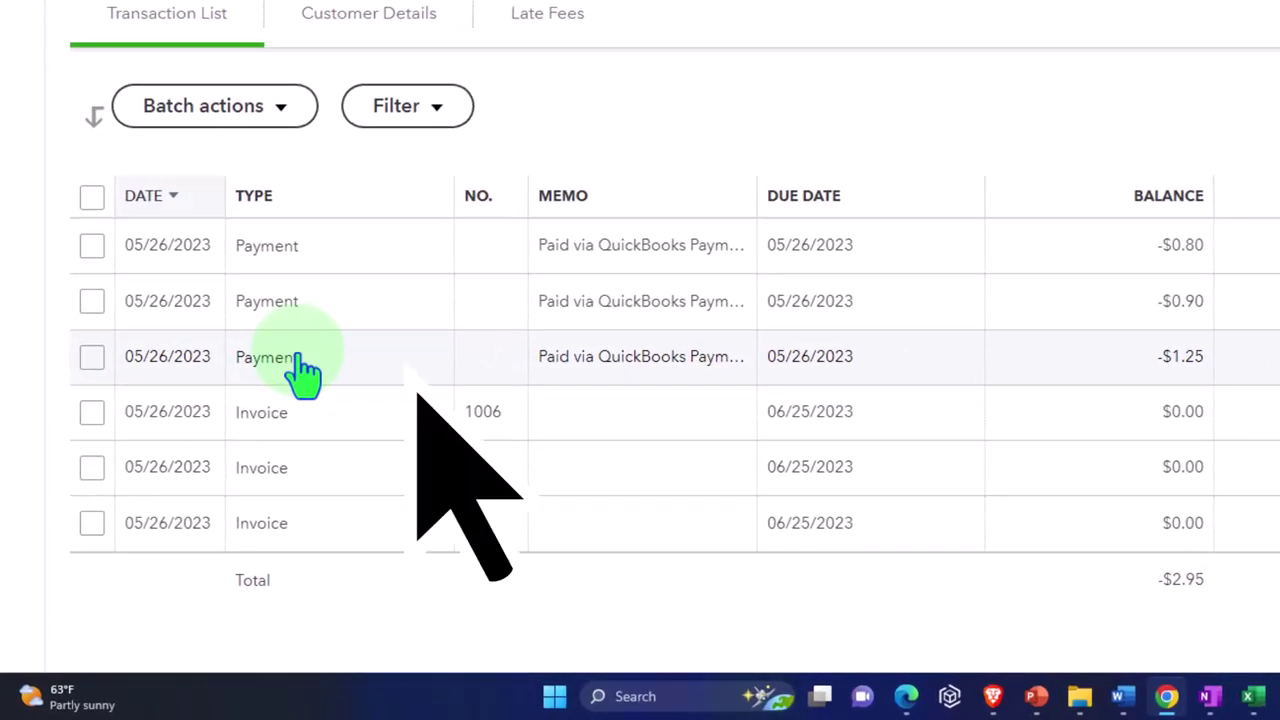
left_click(302, 372)
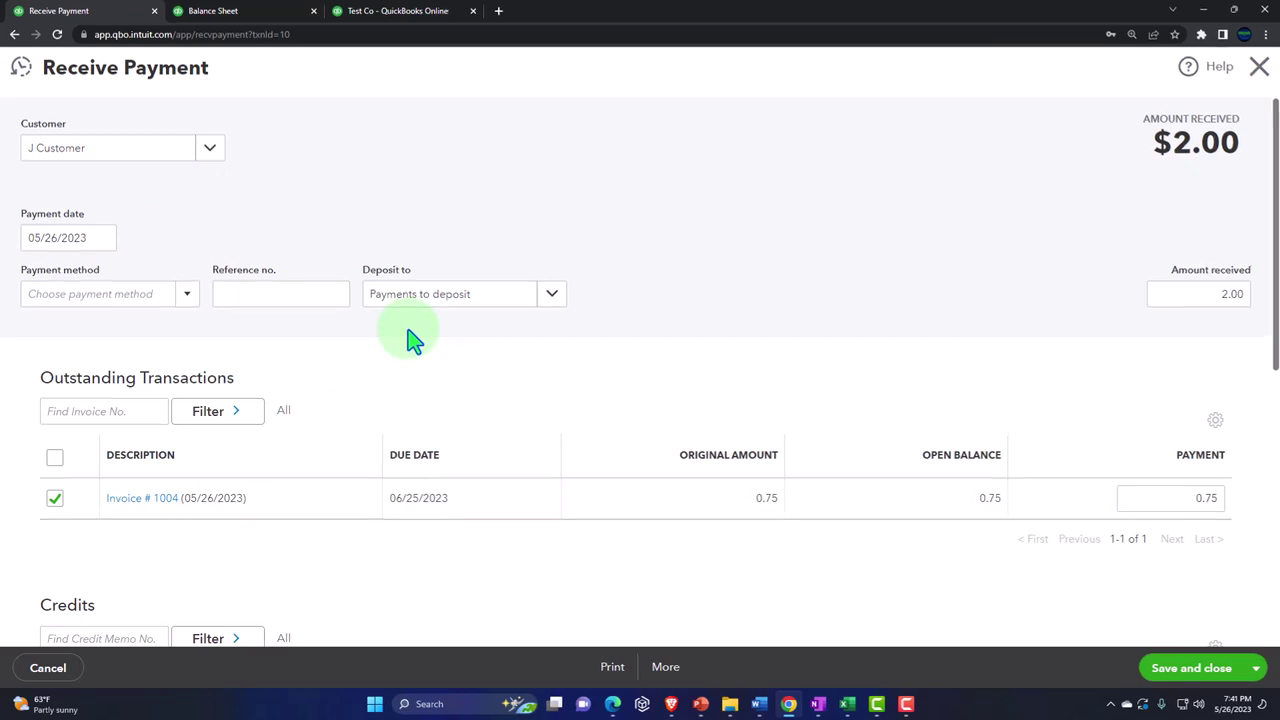
left_click(551, 294)
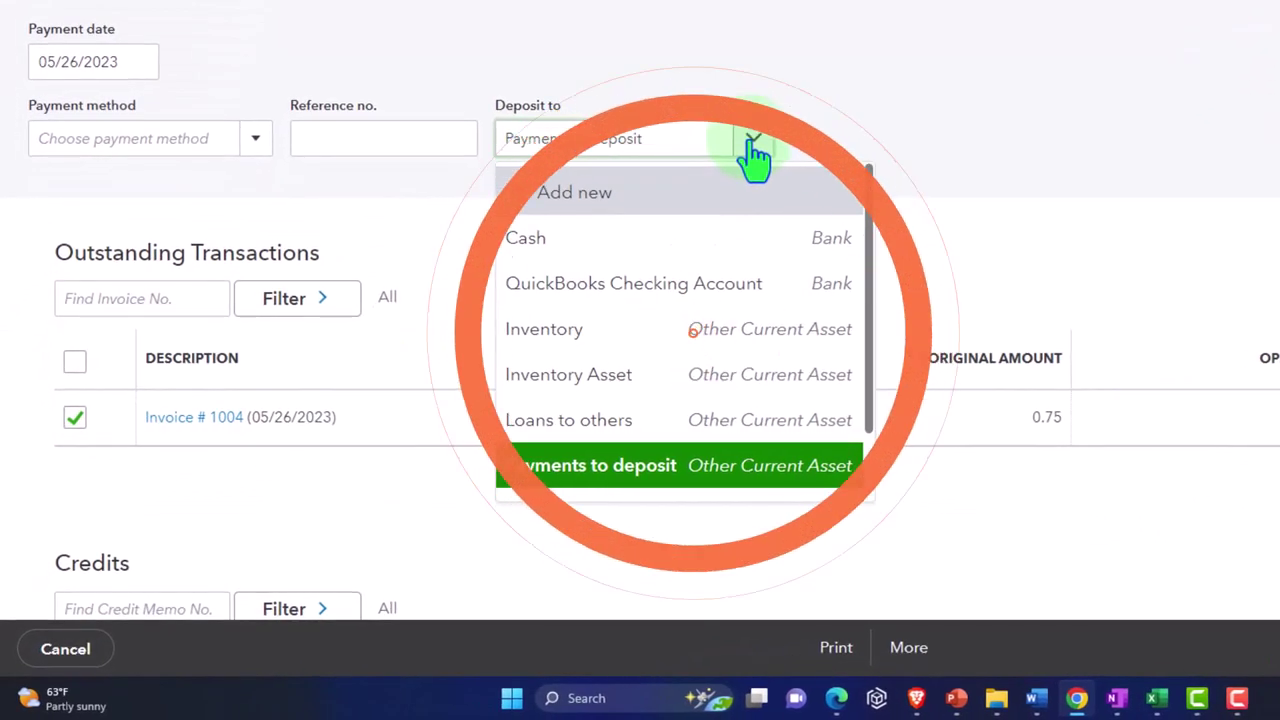
left_click(750, 150)
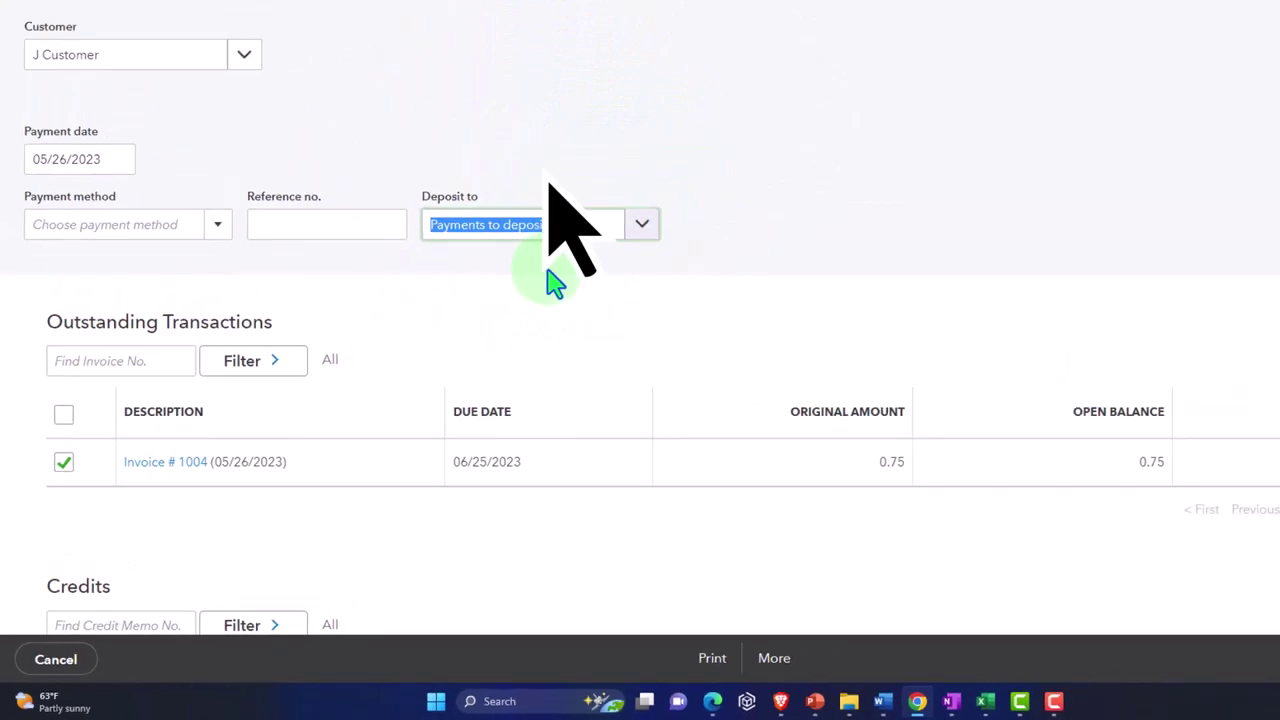
left_click(1257, 63)
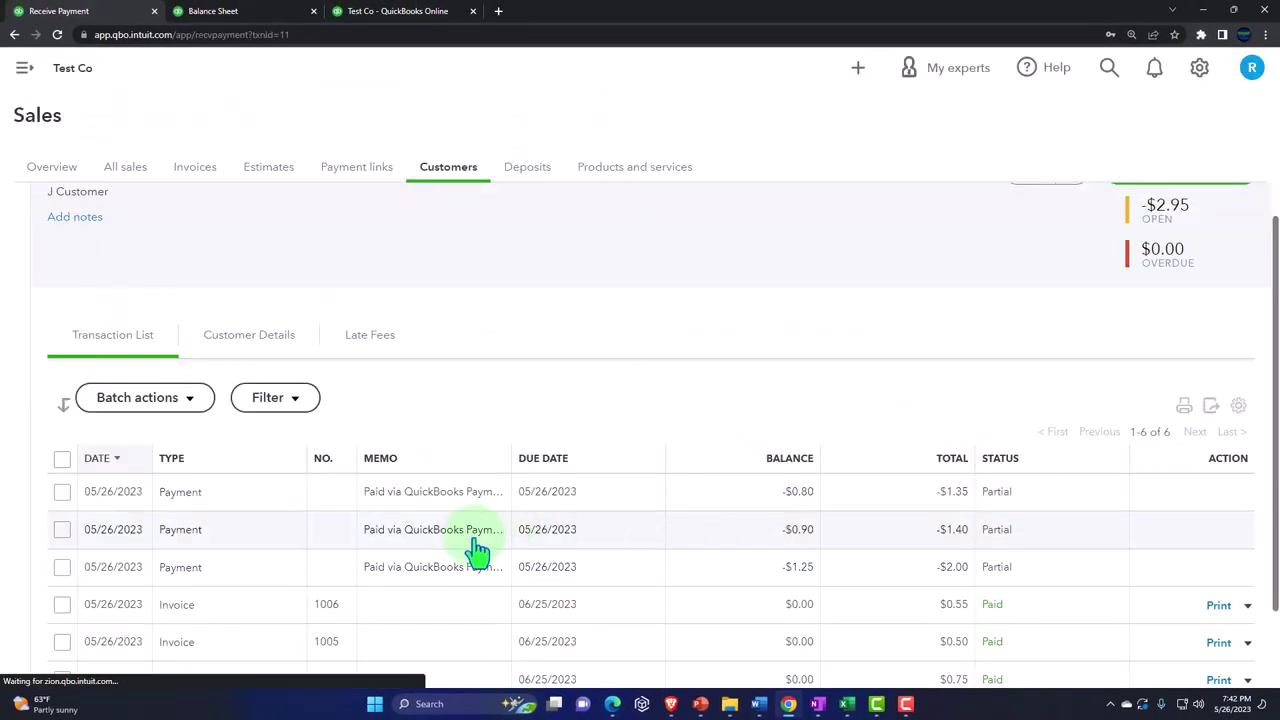
scroll(477, 546, "down", 1)
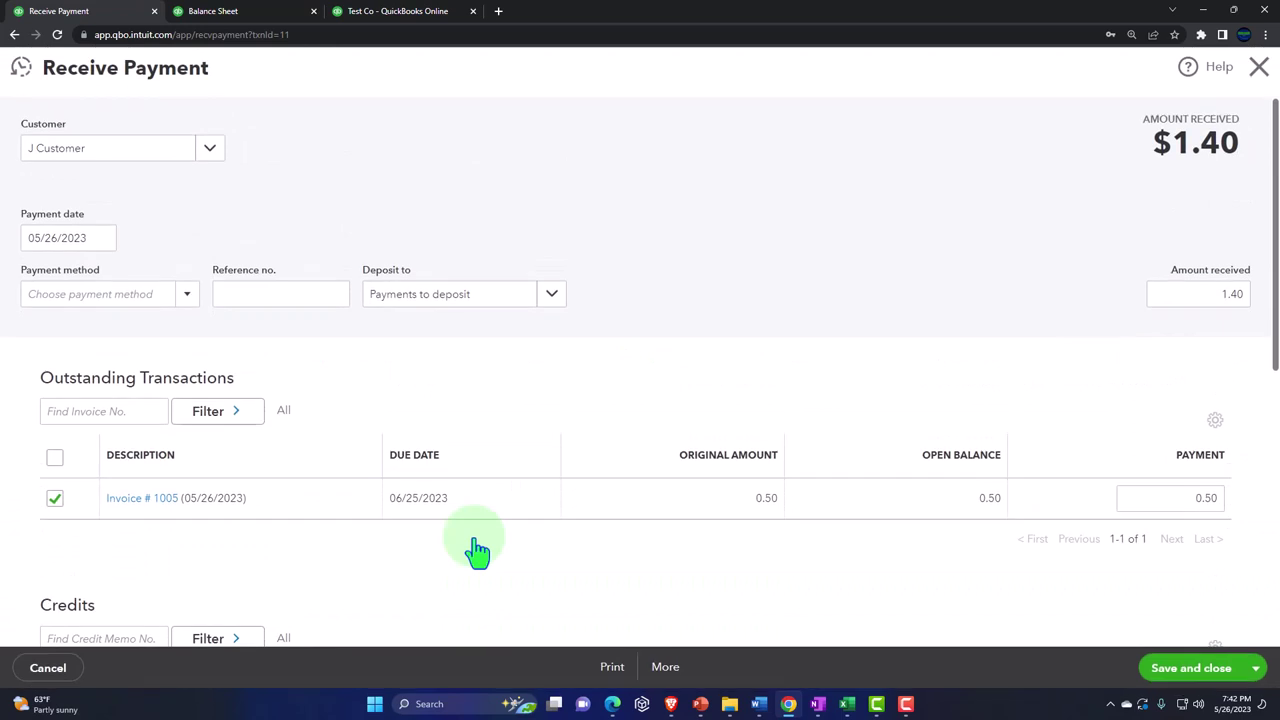
left_click(1258, 67)
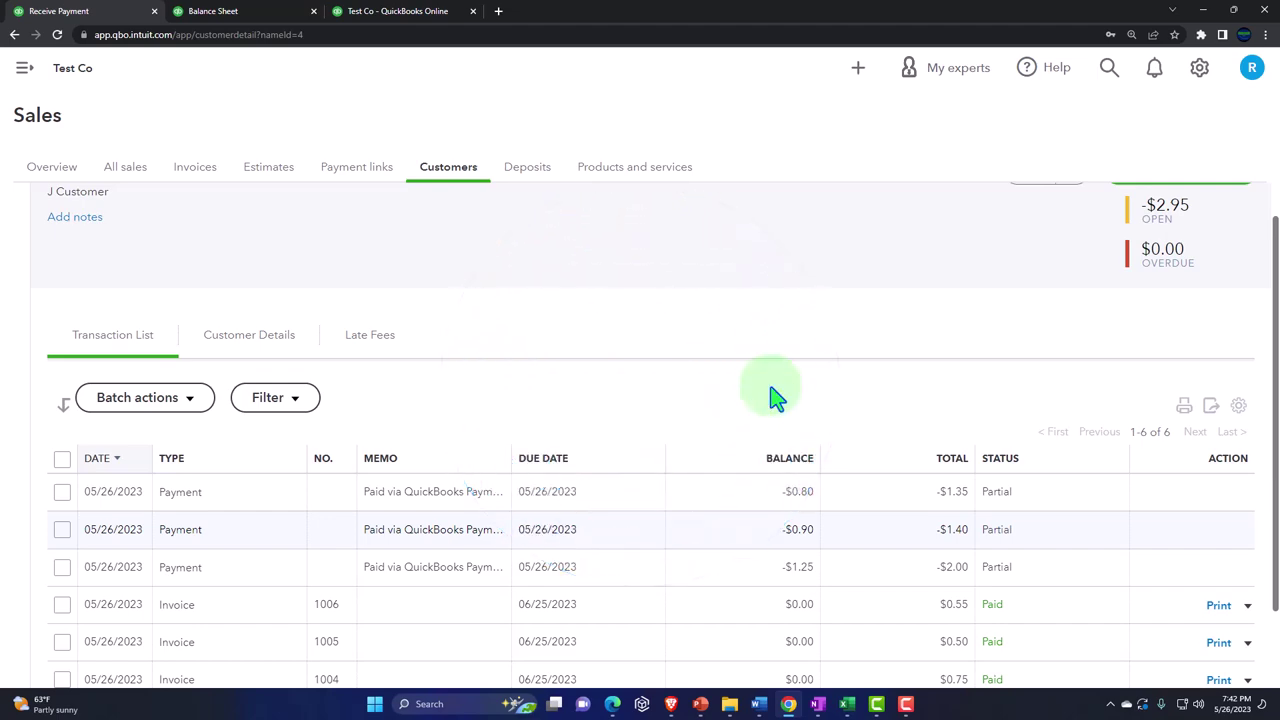
Step: Return to the Balance Sheet report and examine the Accounts Receivable and Payments to deposit lines under current assets
left_click(290, 12)
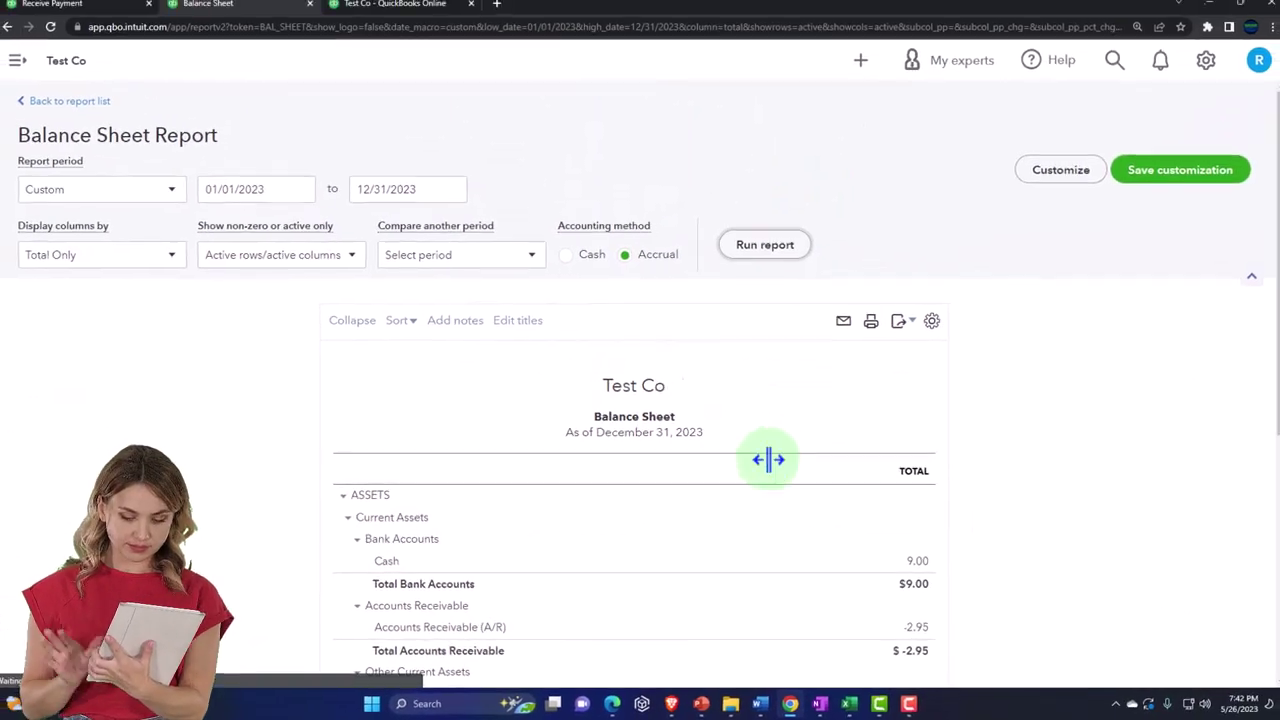
scroll(766, 500, "down", 2)
key("ctrl+plus")
key("ctrl+plus")
key("ctrl+plus")
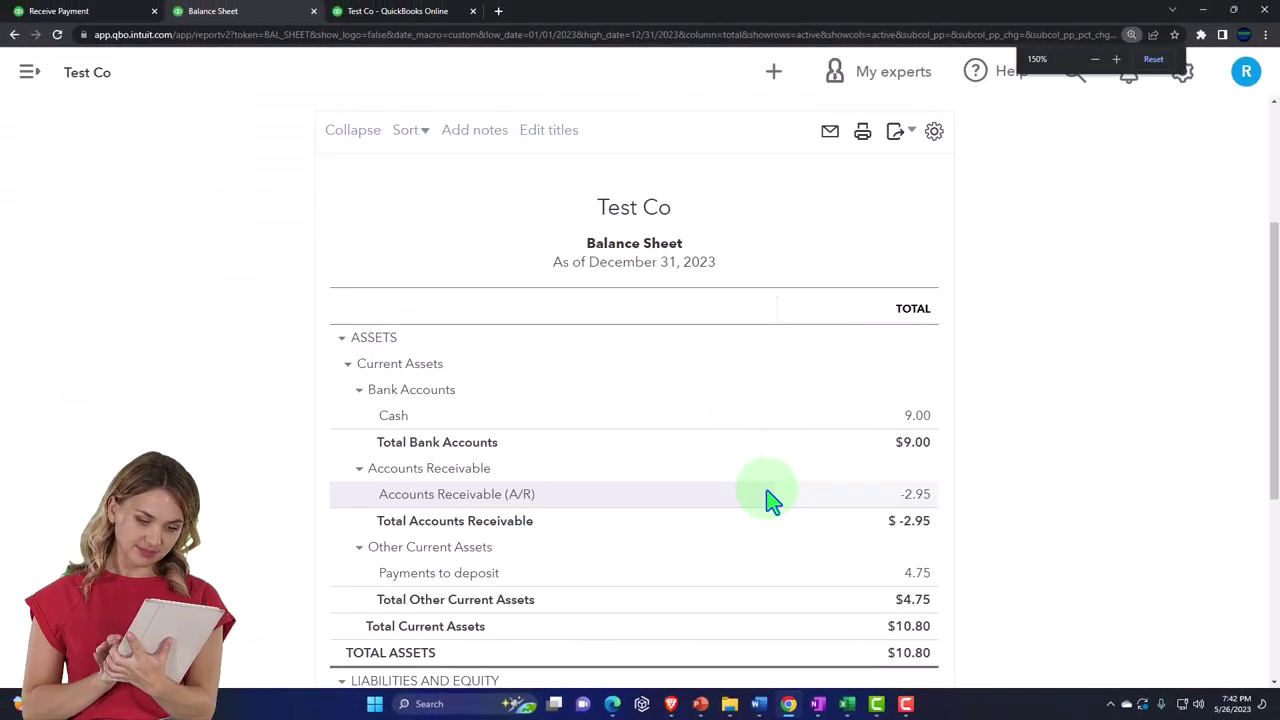
scroll(770, 500, "down", 1)
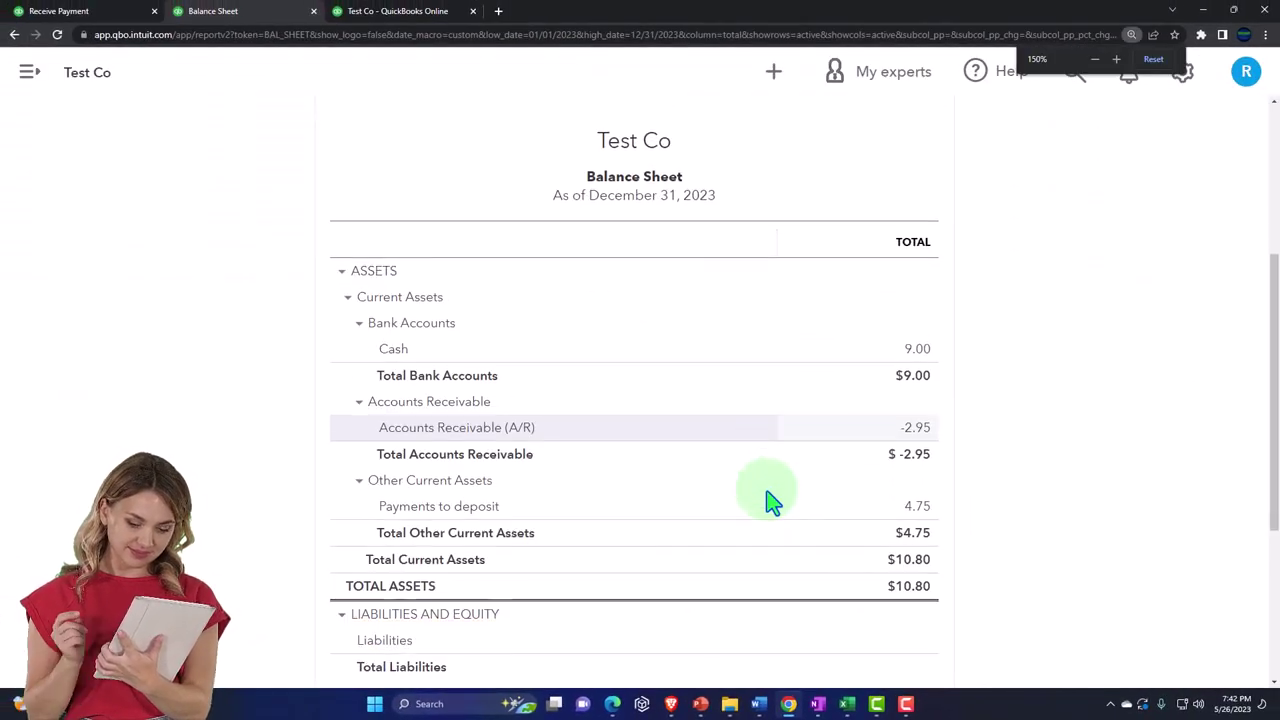
Step: Open the transaction detail behind Accounts Receivable (A/R), examine its entries and go back to the Balance Sheet
left_click(916, 430)
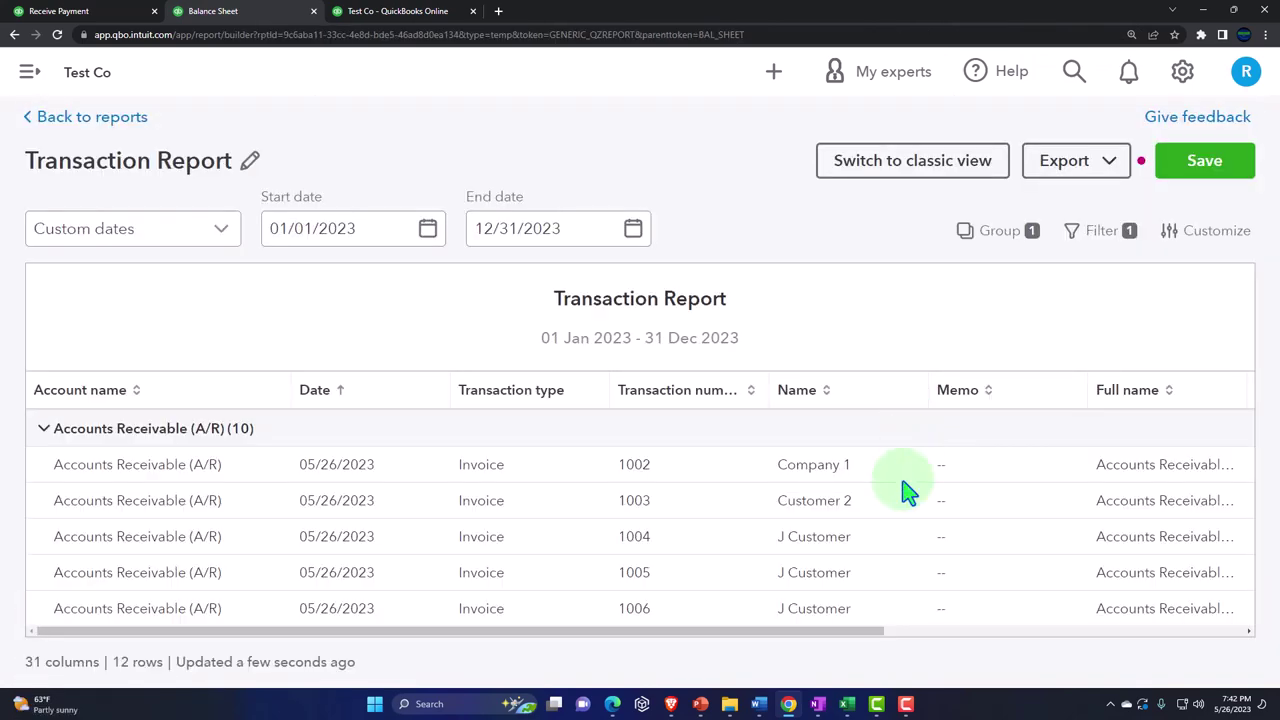
key("ctrl+minus")
scroll(903, 486, "down", 1)
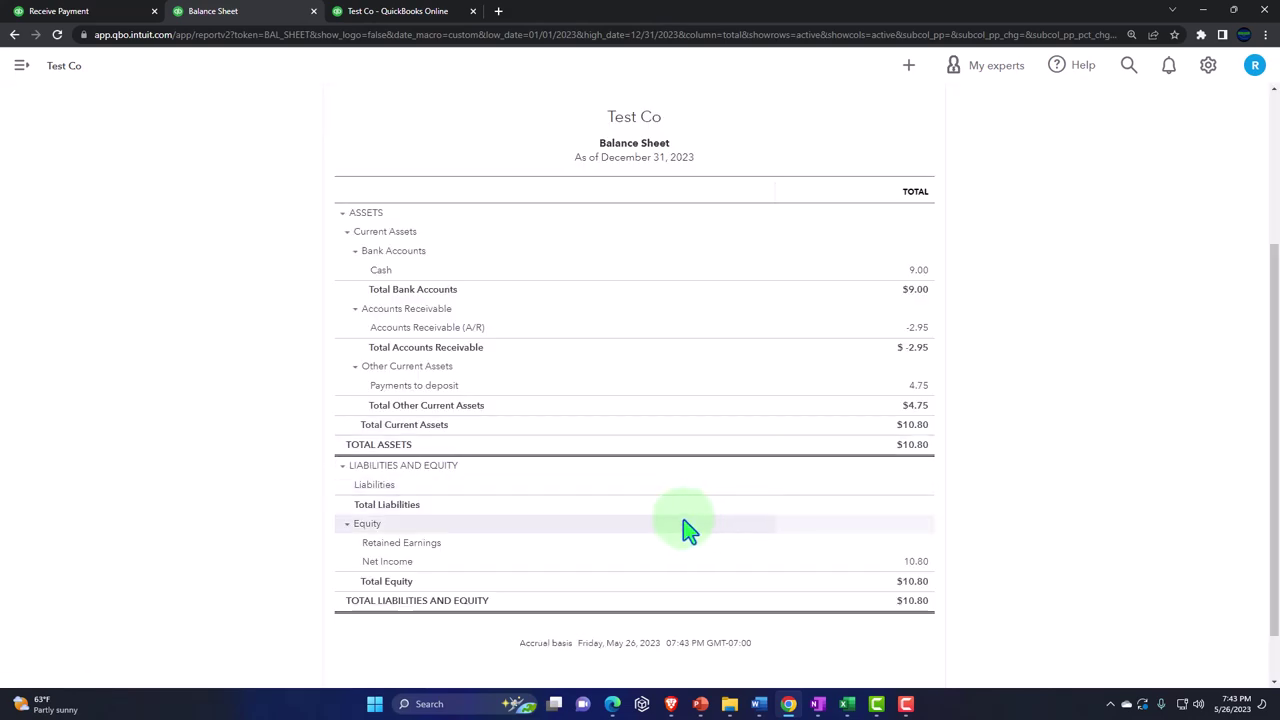
Step: Open the transaction detail behind Payments to deposit, examine the payments and deposits, and exit to the Balance Sheet without saving
key("ctrl+plus")
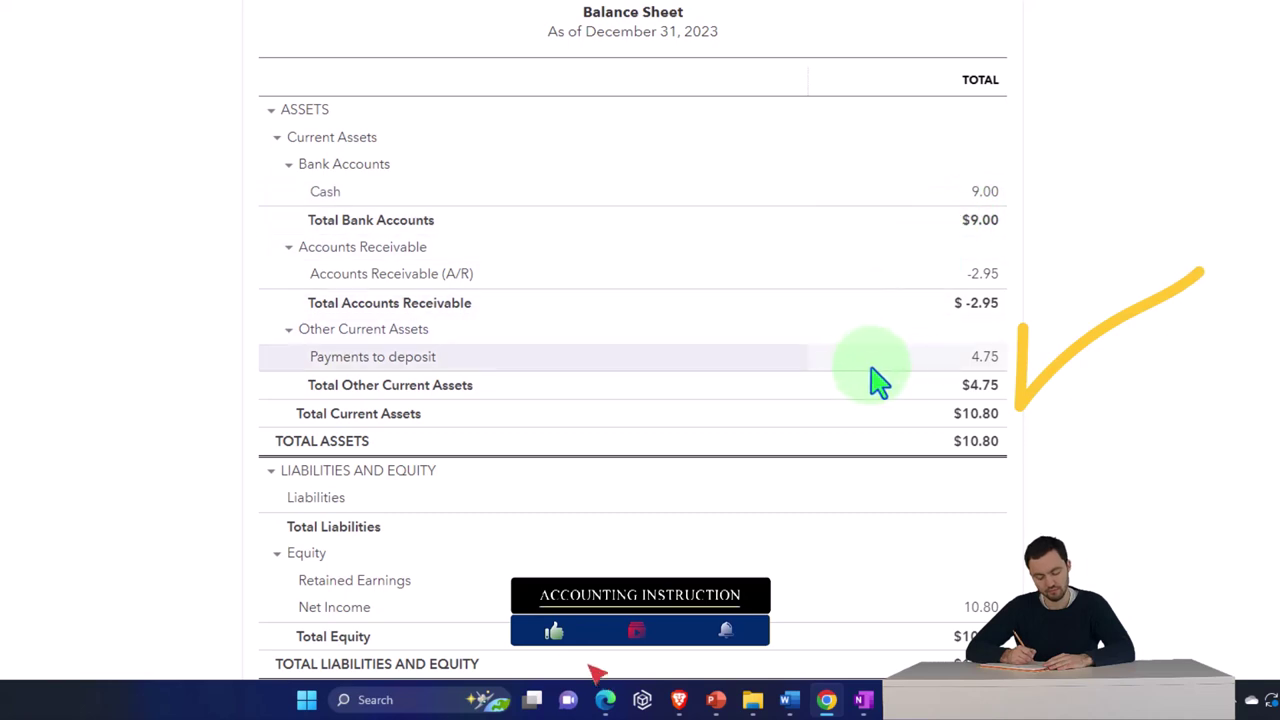
left_click(984, 360)
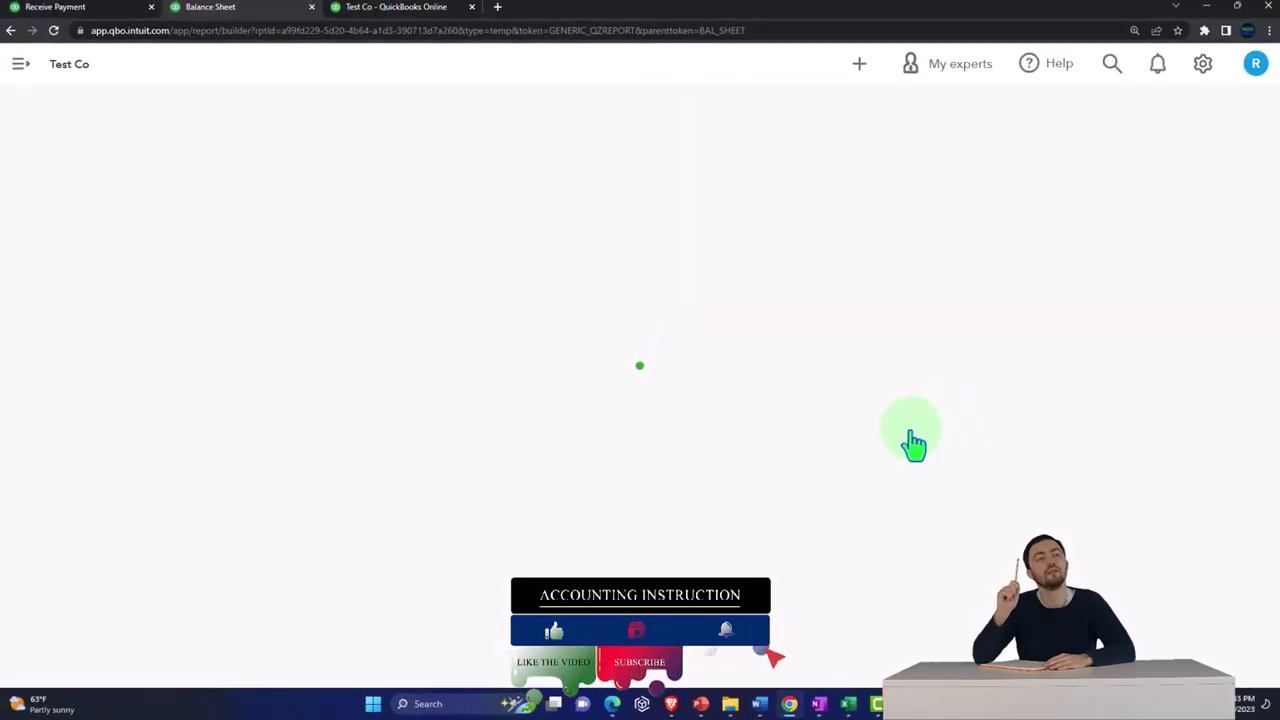
key("ctrl+plus")
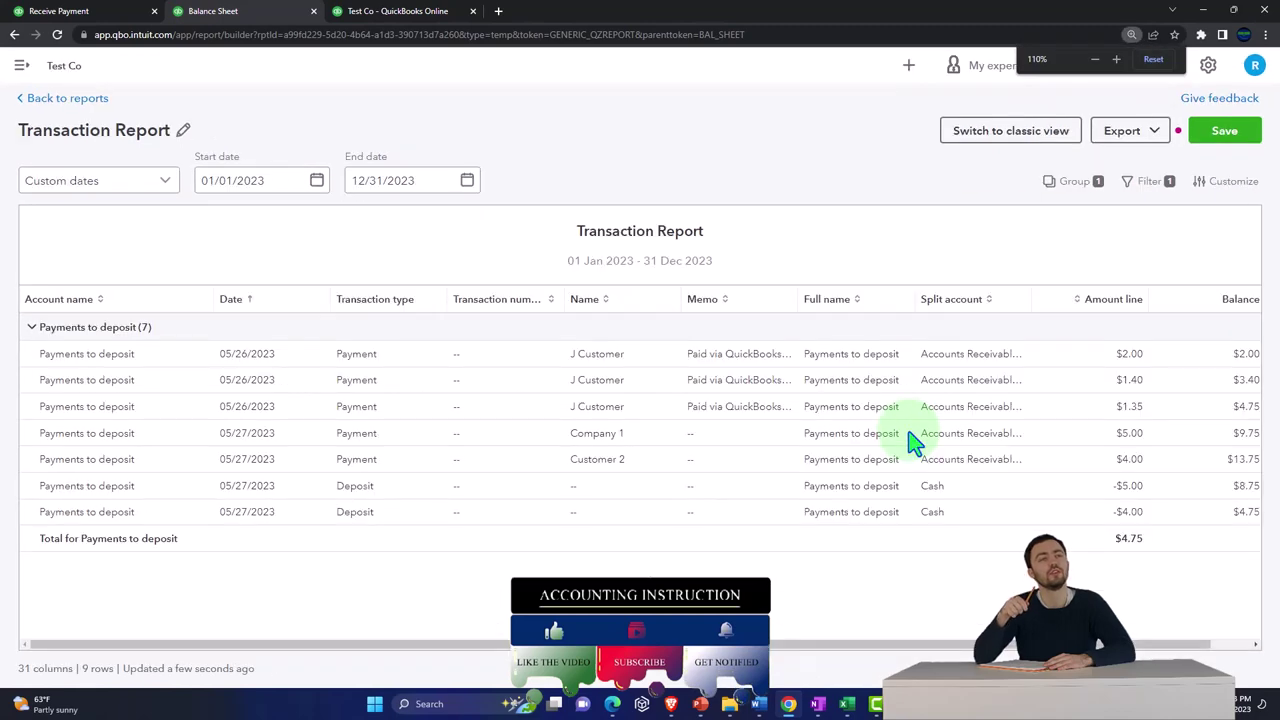
key("ctrl+minus")
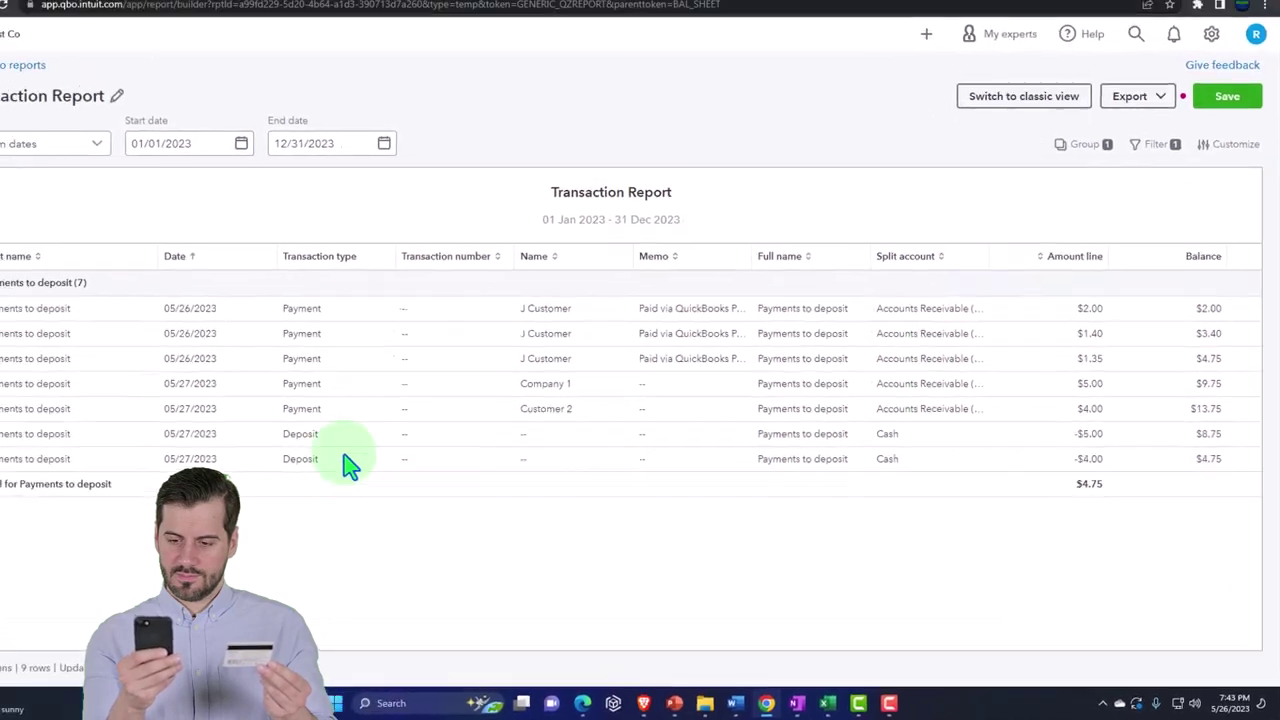
left_click(35, 94)
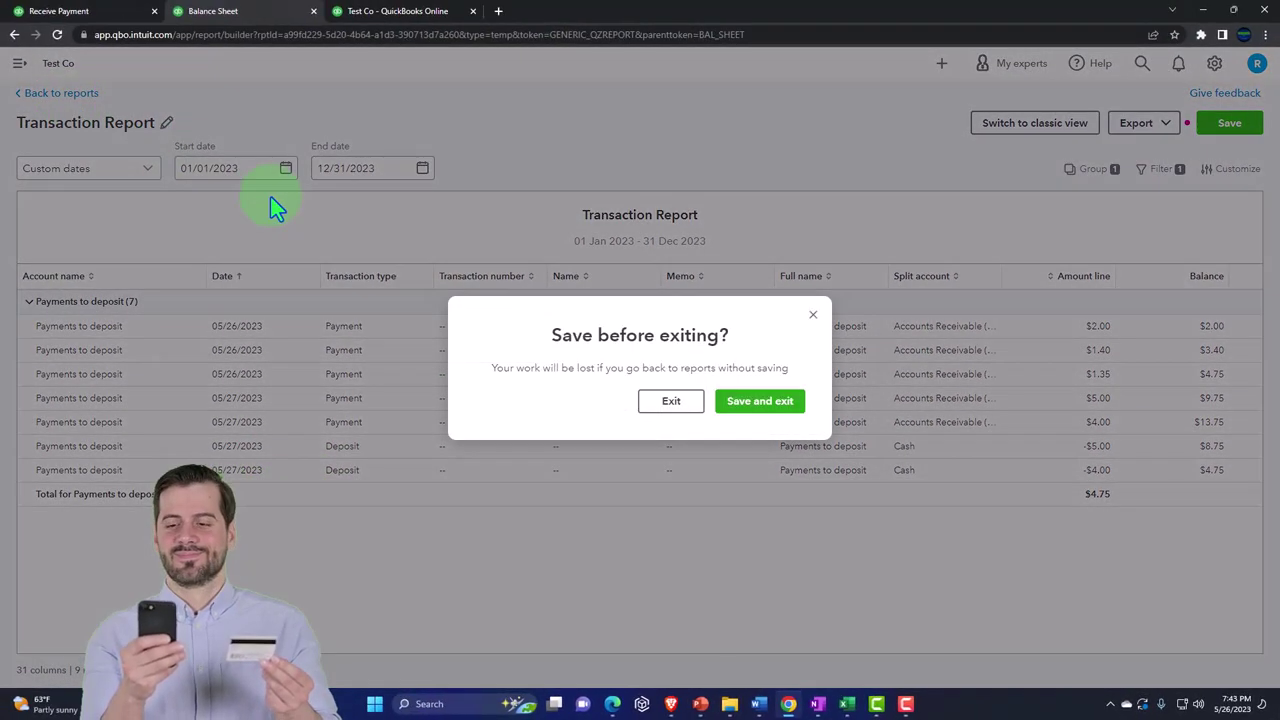
left_click(669, 402)
key("ctrl+plus")
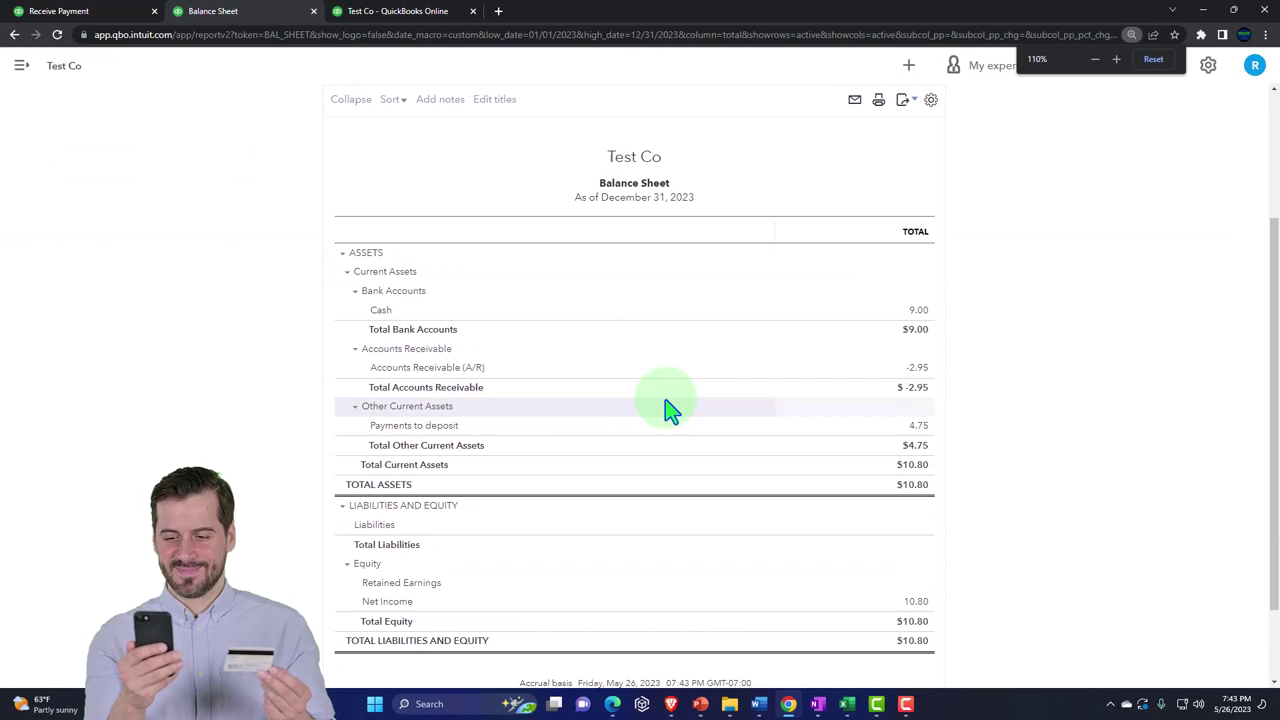
Step: Go back to the first browser tab, expand the navigation menu and examine the processed payments in the Sales area's Deposits
key("ctrl+1")
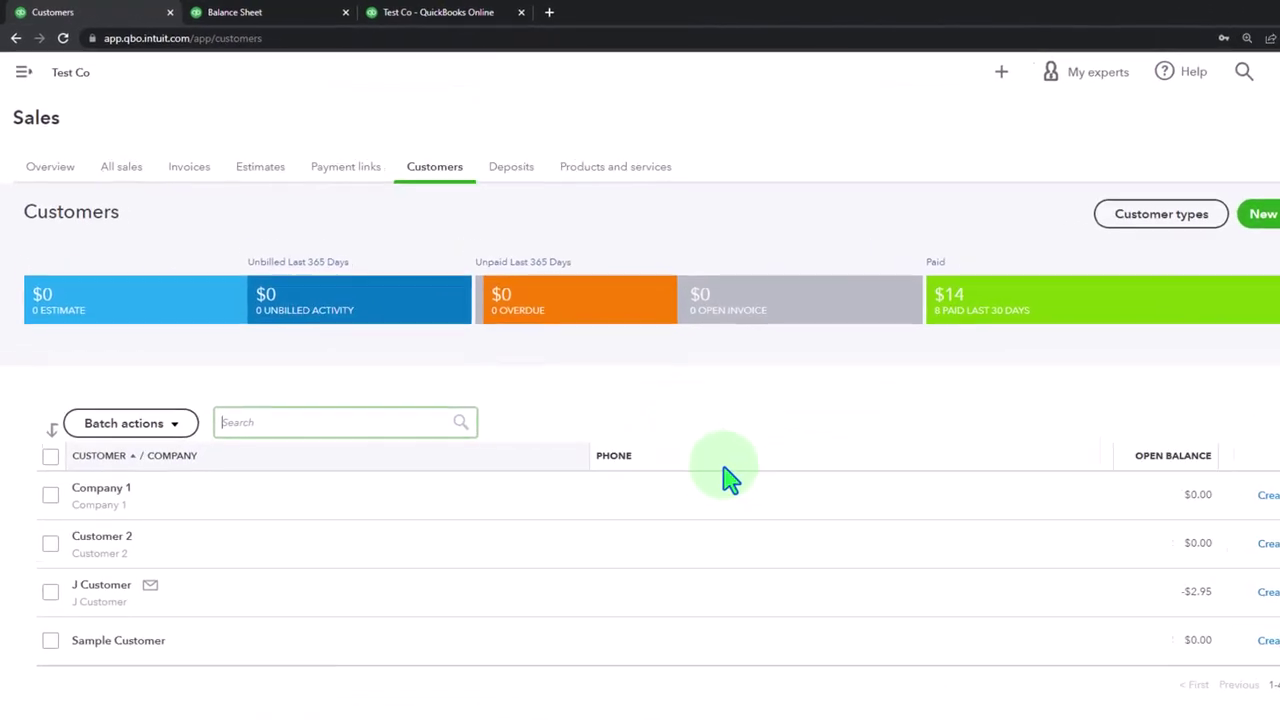
left_click(36, 110)
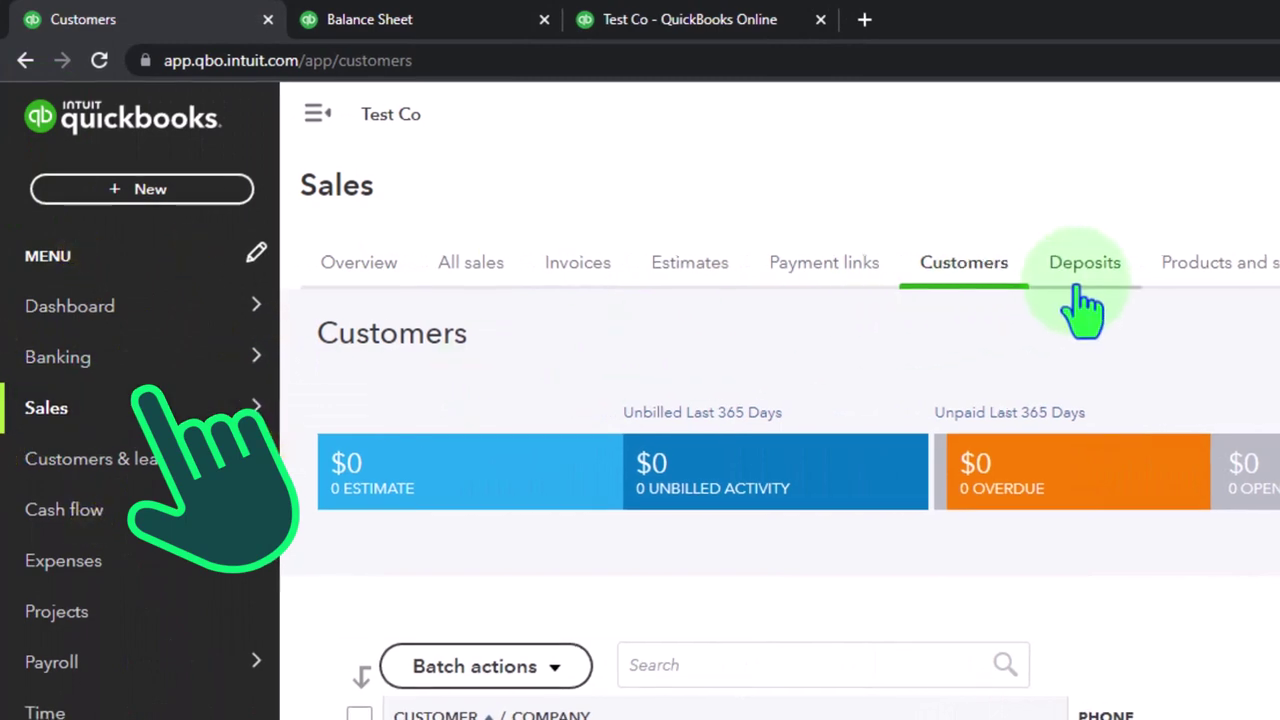
left_click(1080, 288)
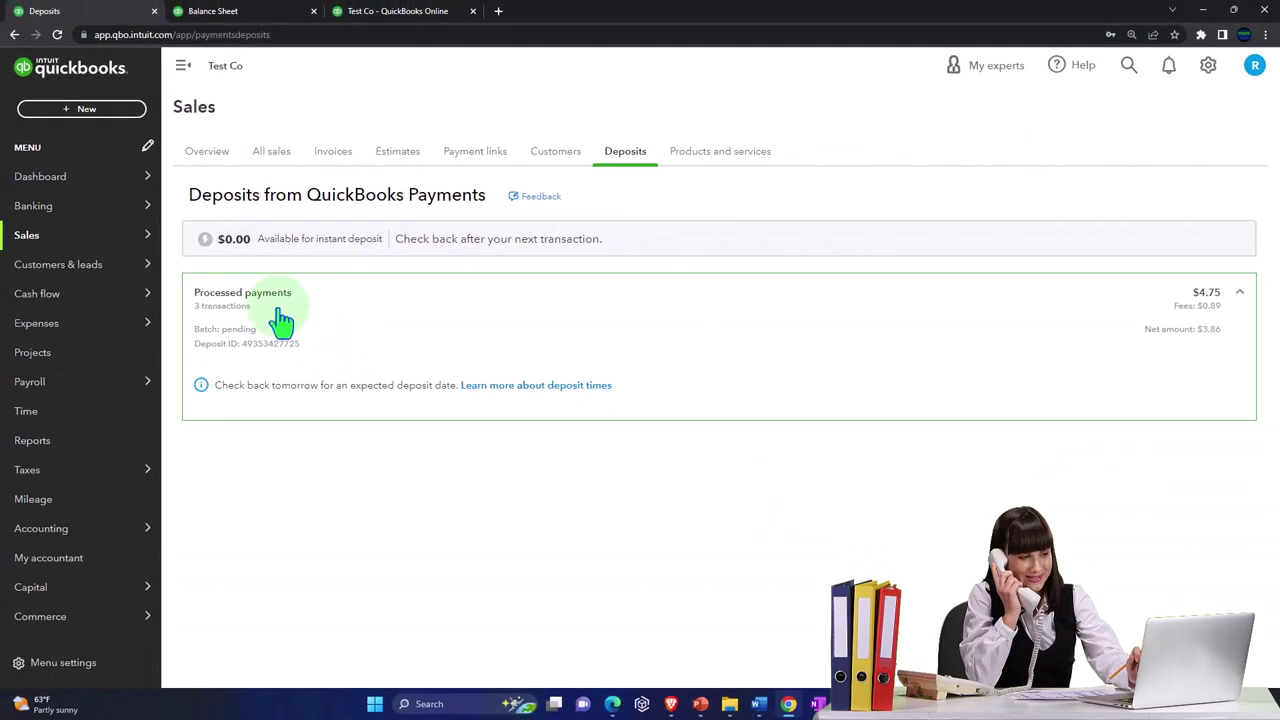
Step: Start a new invoice, expand its payment options to examine the accepted methods, and bring up the payor view
left_click(86, 112)
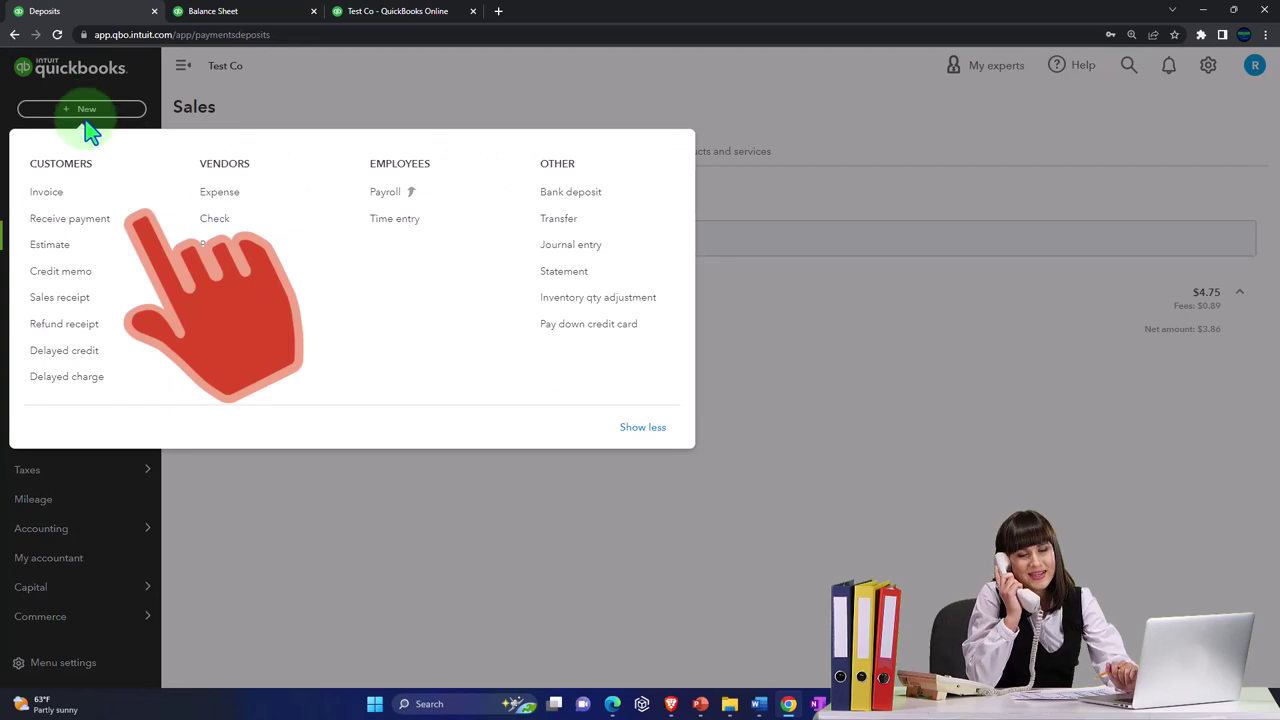
left_click(48, 192)
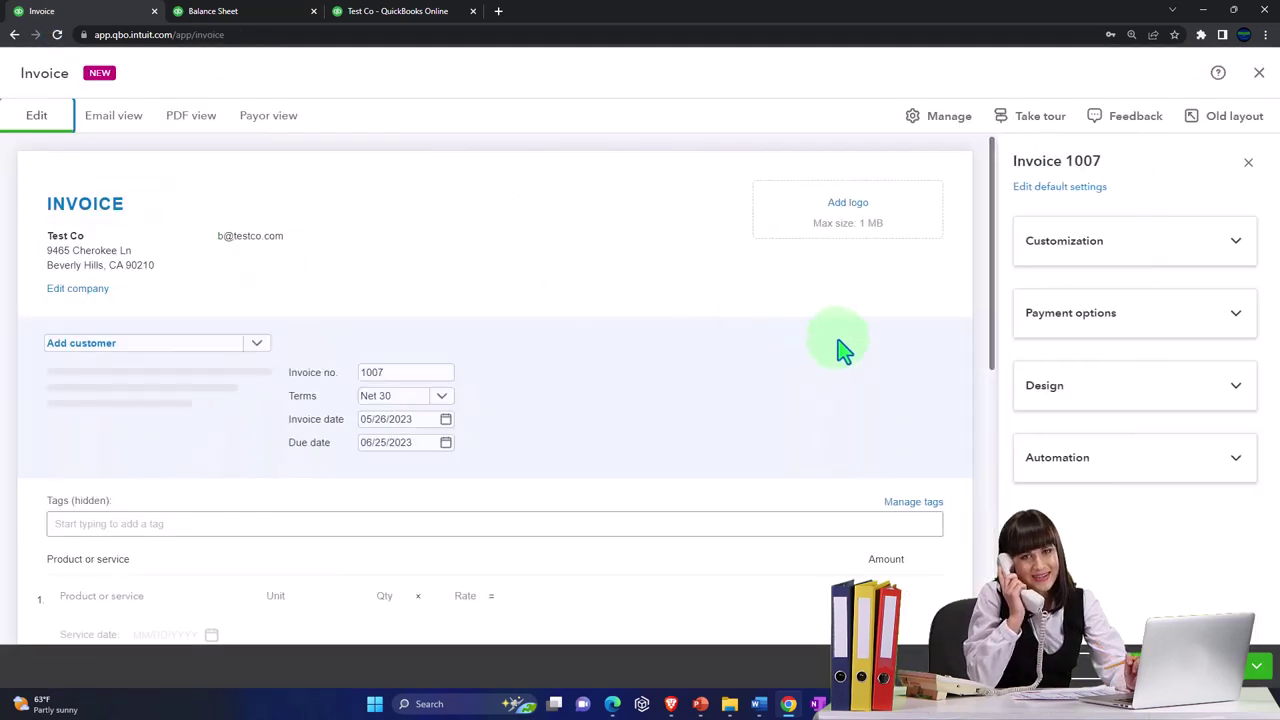
left_click(1123, 317)
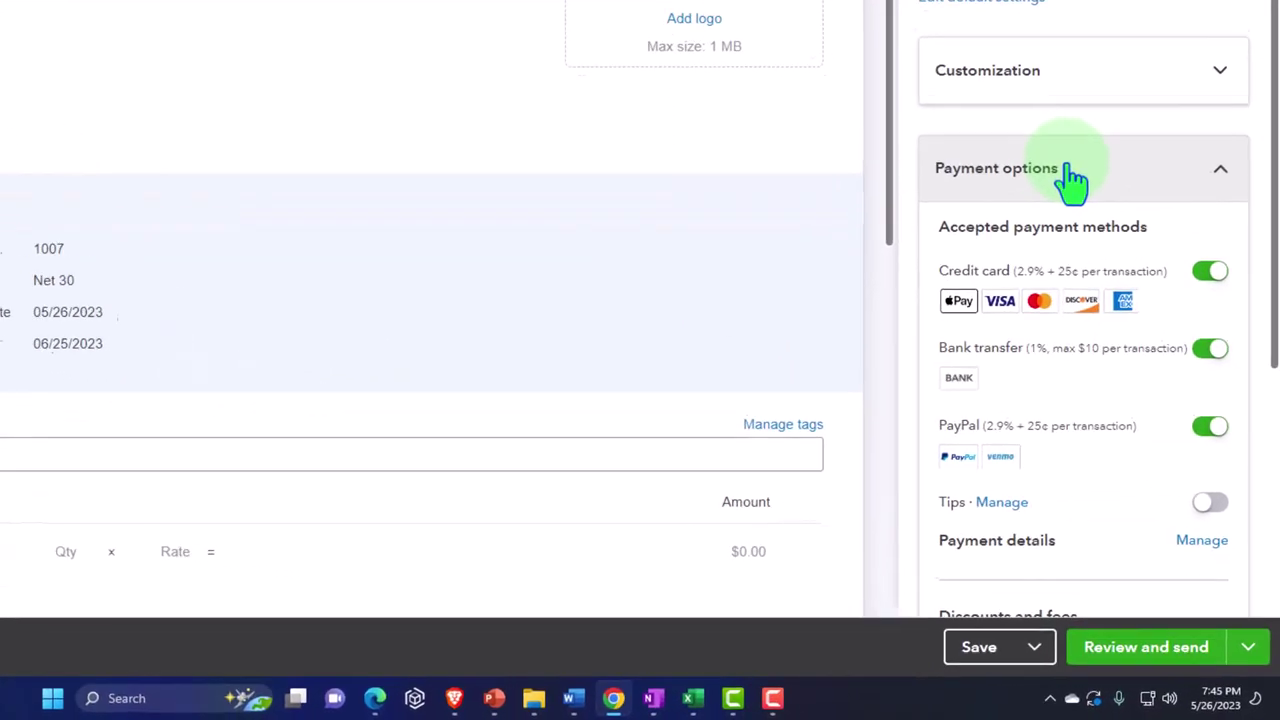
scroll(1070, 178, "down", 1)
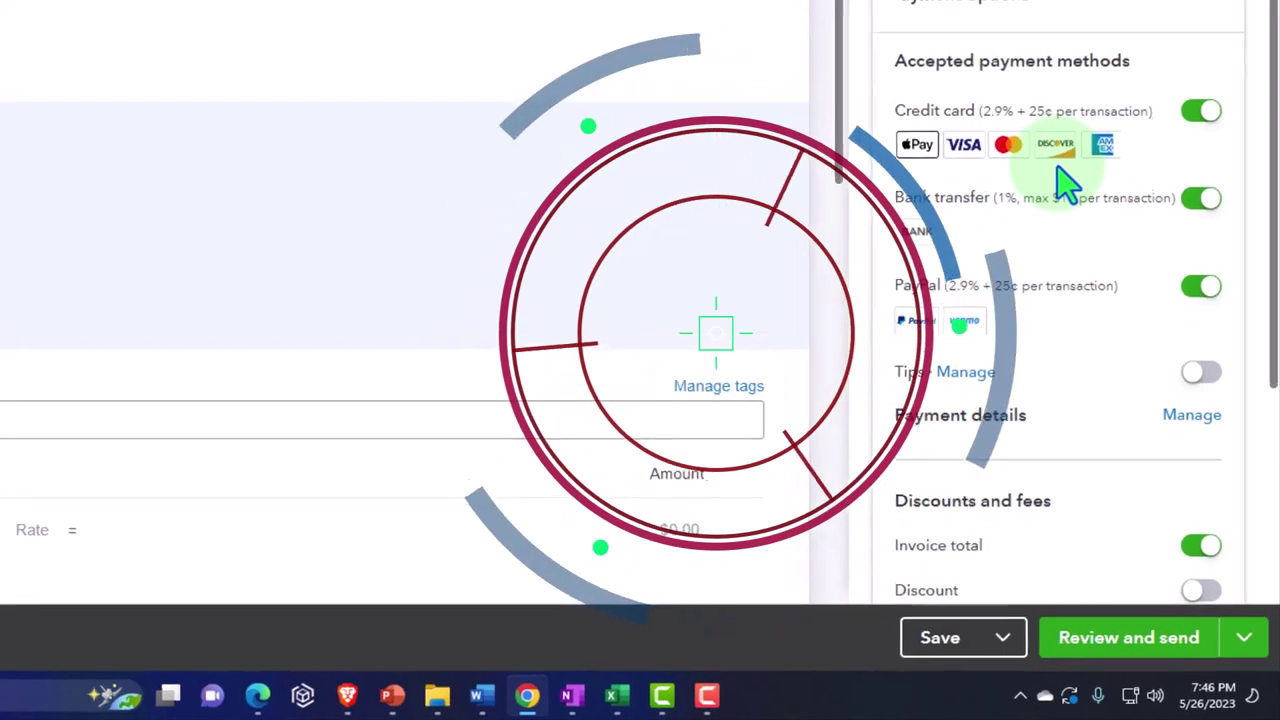
left_click(210, 81)
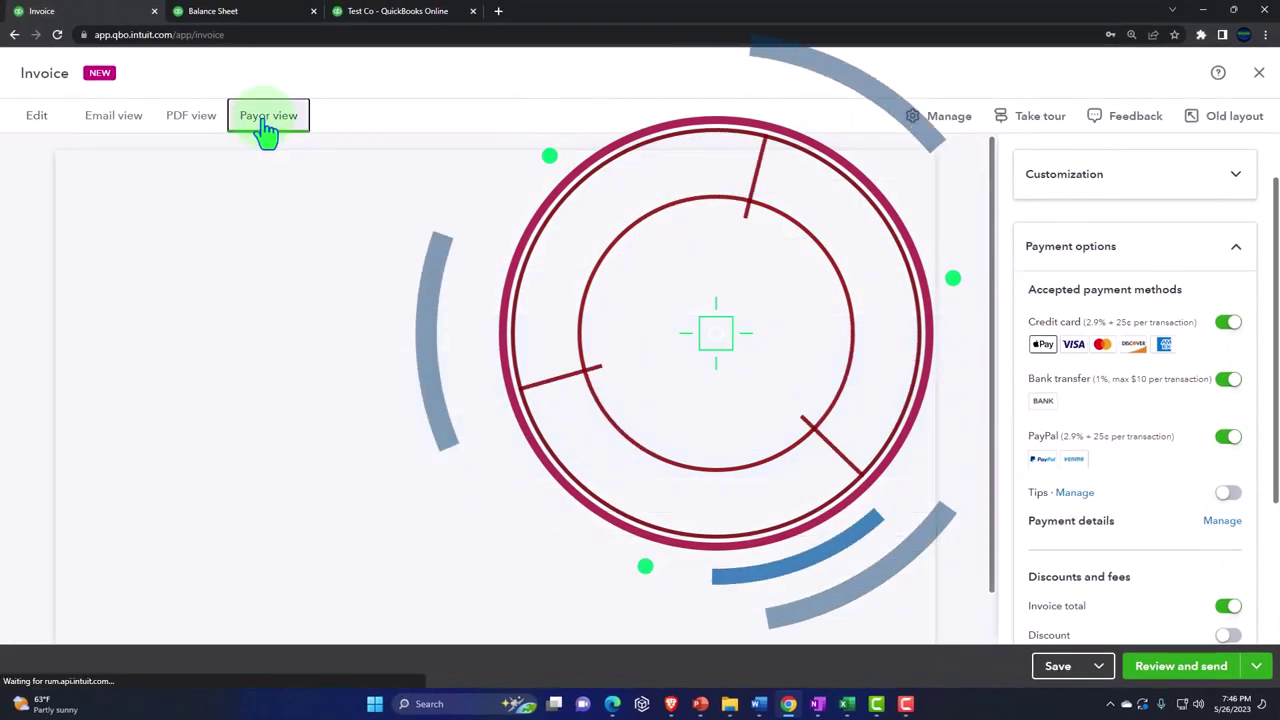